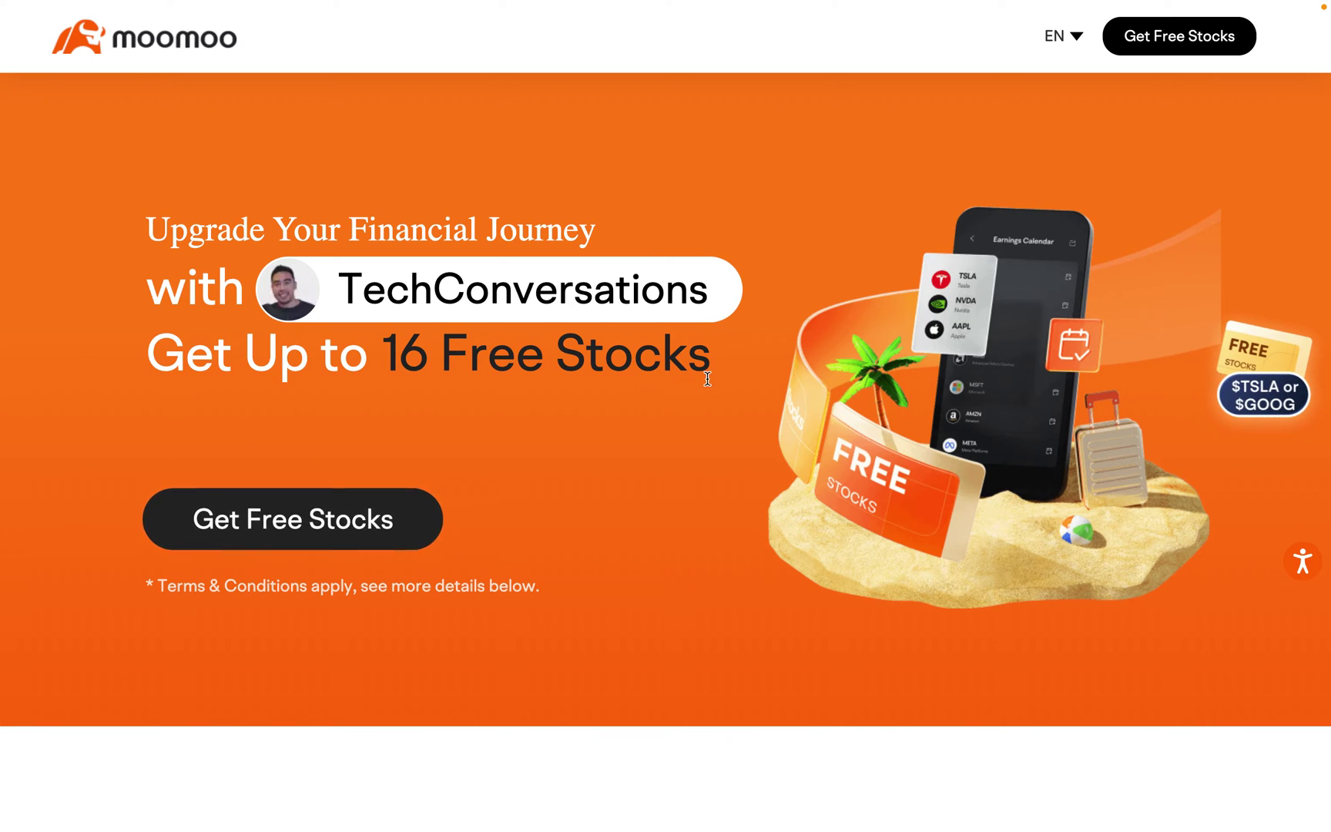
Review the moomoo free-stock offer, including the stock value range and the rewards for each deposit tier.
scroll(708, 377, down, 10)
scroll(708, 377, down, 8)
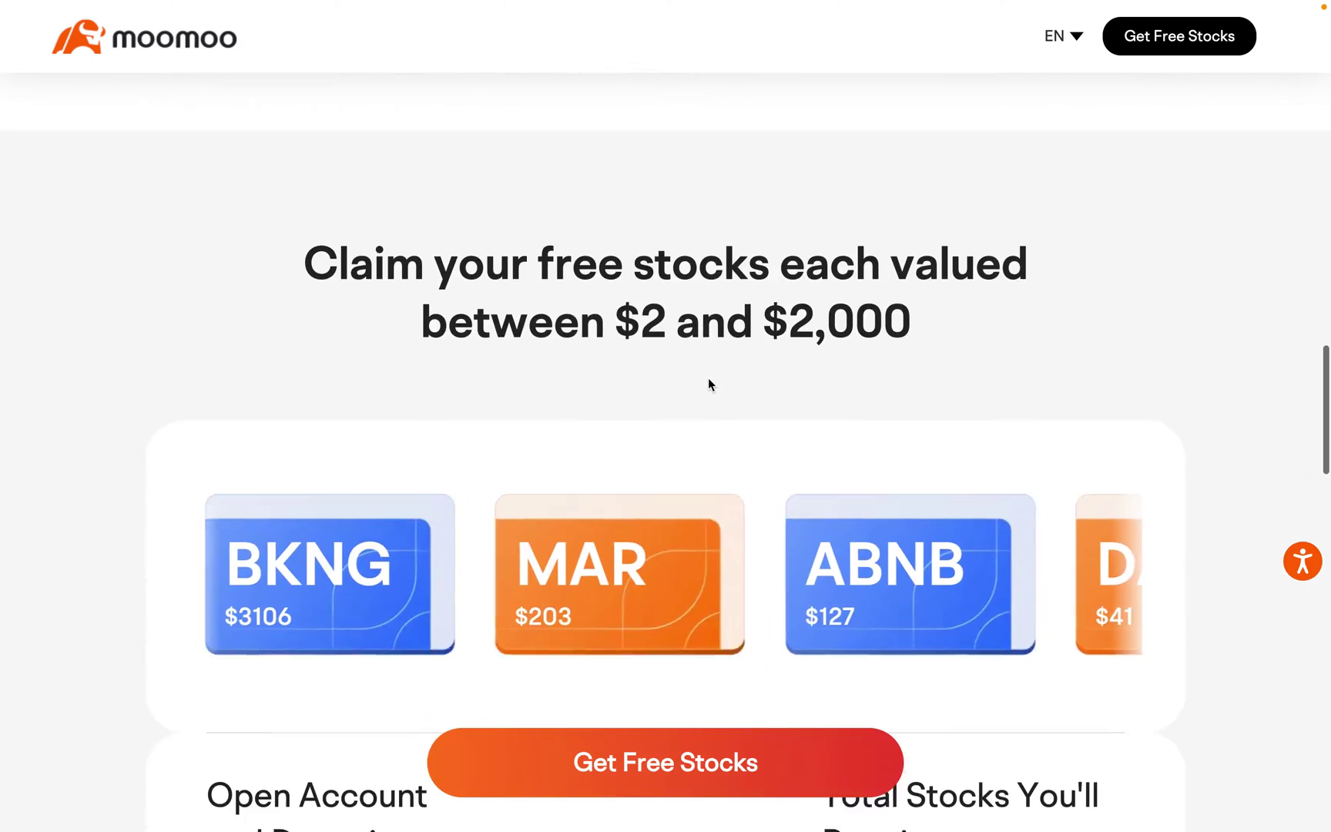
drag(911, 240, 771, 257)
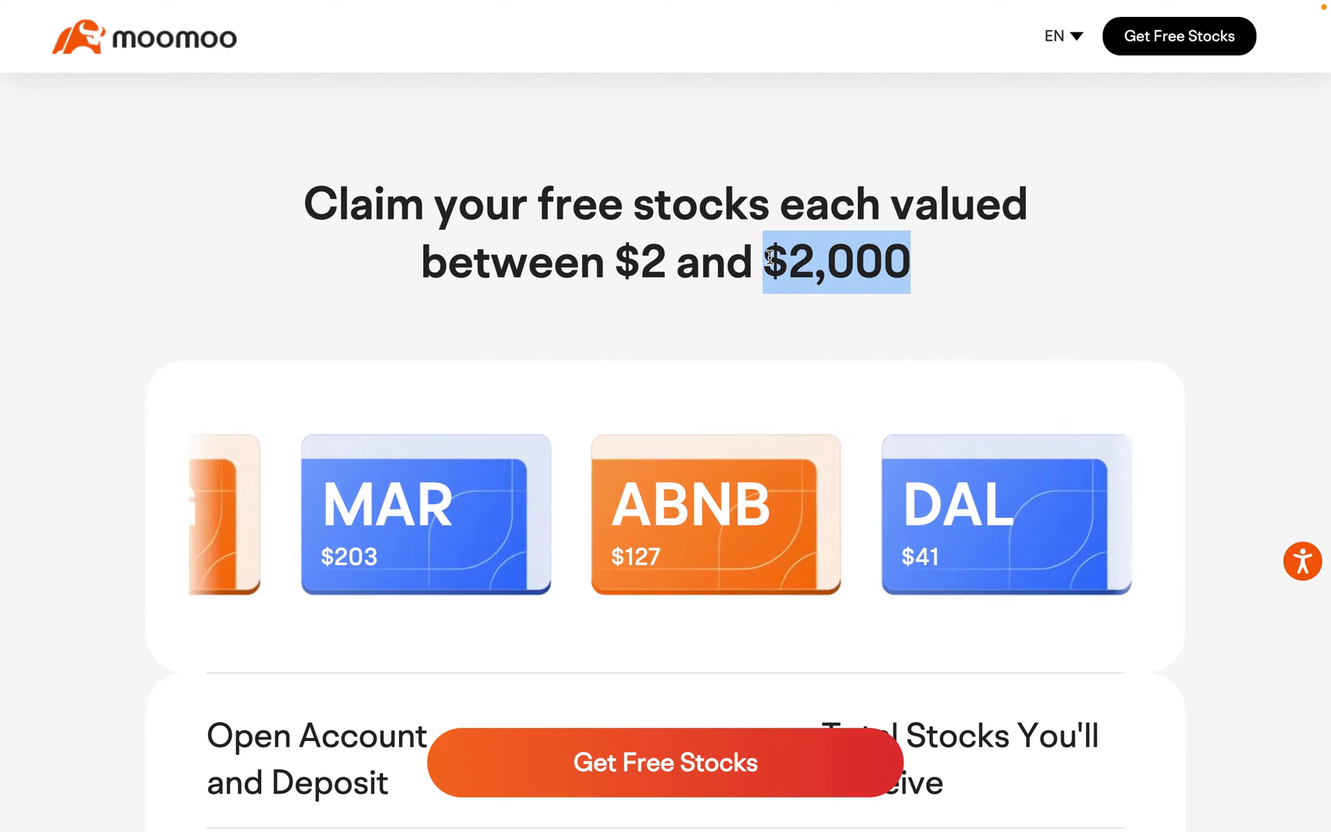
scroll(770, 259, down, 7)
scroll(770, 263, down, 2)
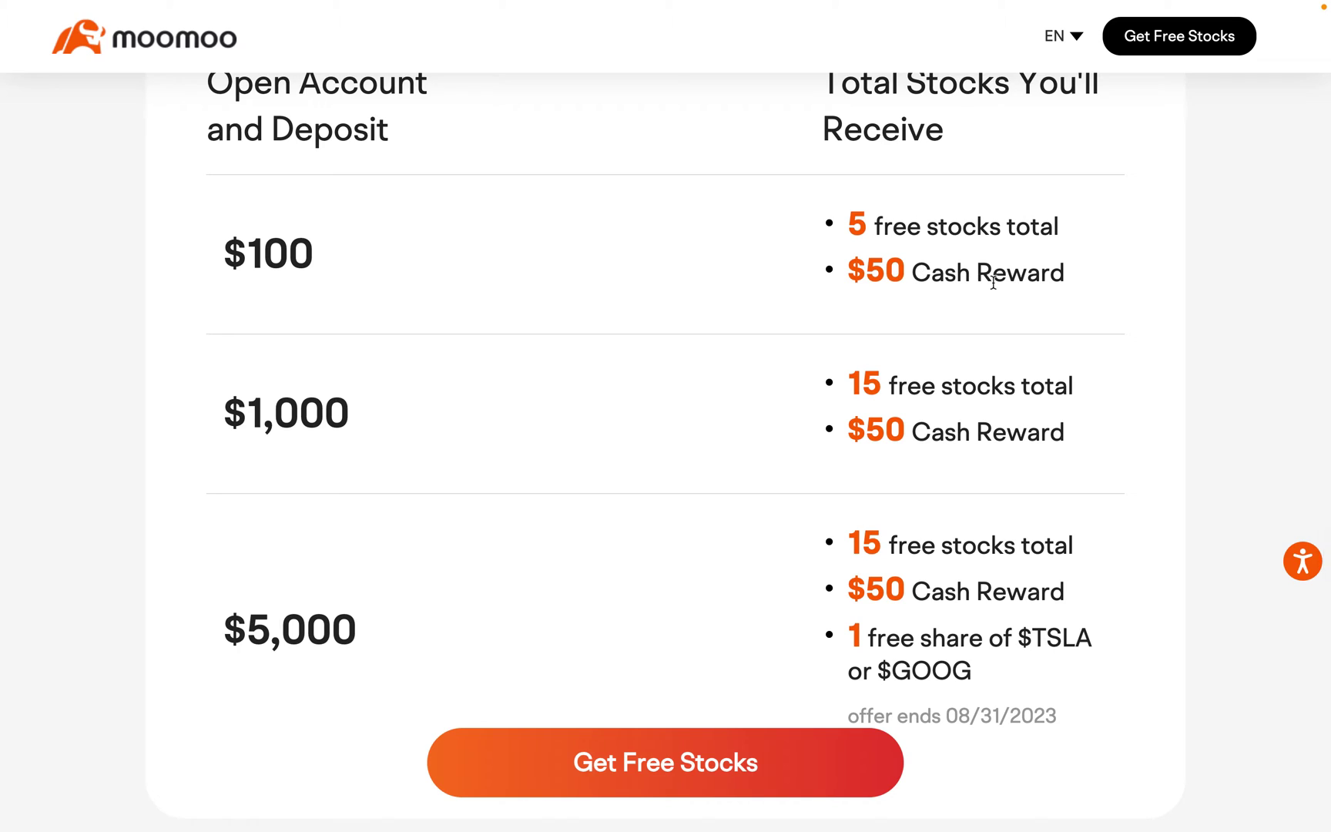
drag(1069, 274, 852, 278)
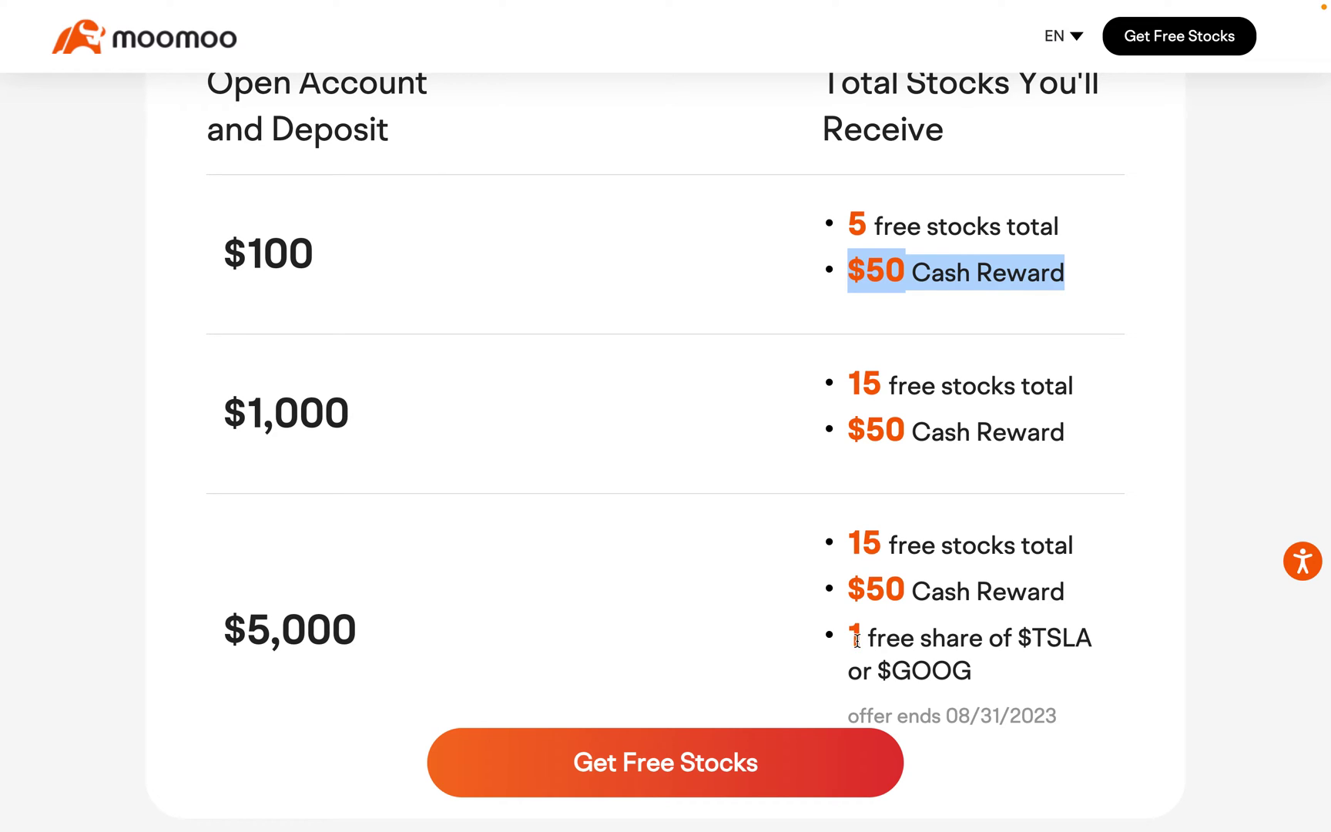
drag(848, 640, 1002, 671)
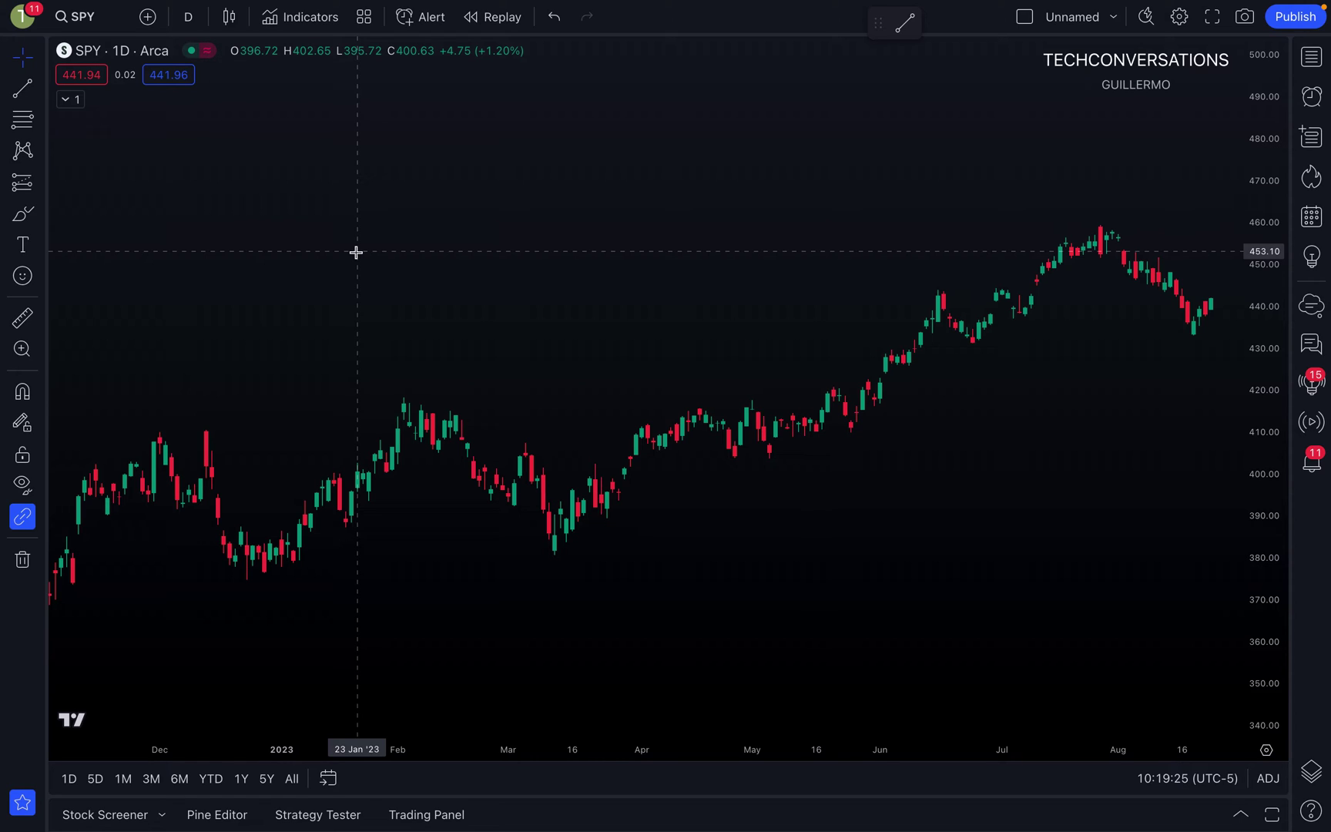
In TradingView, search the indicators for "luxalgo" and add LuxAlgo Signals & Overlays (Premium) to the SPY daily chart.
click(307, 23)
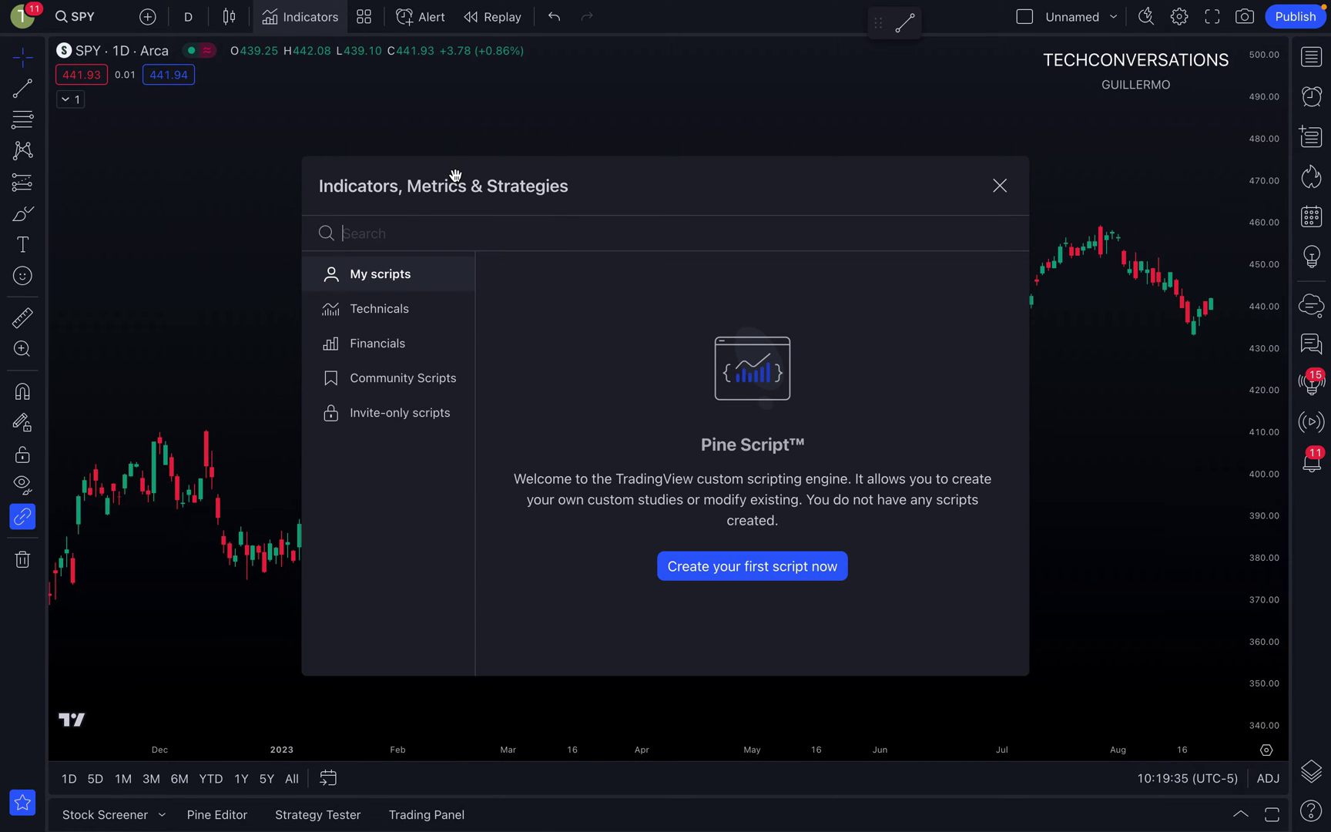
text(lux)
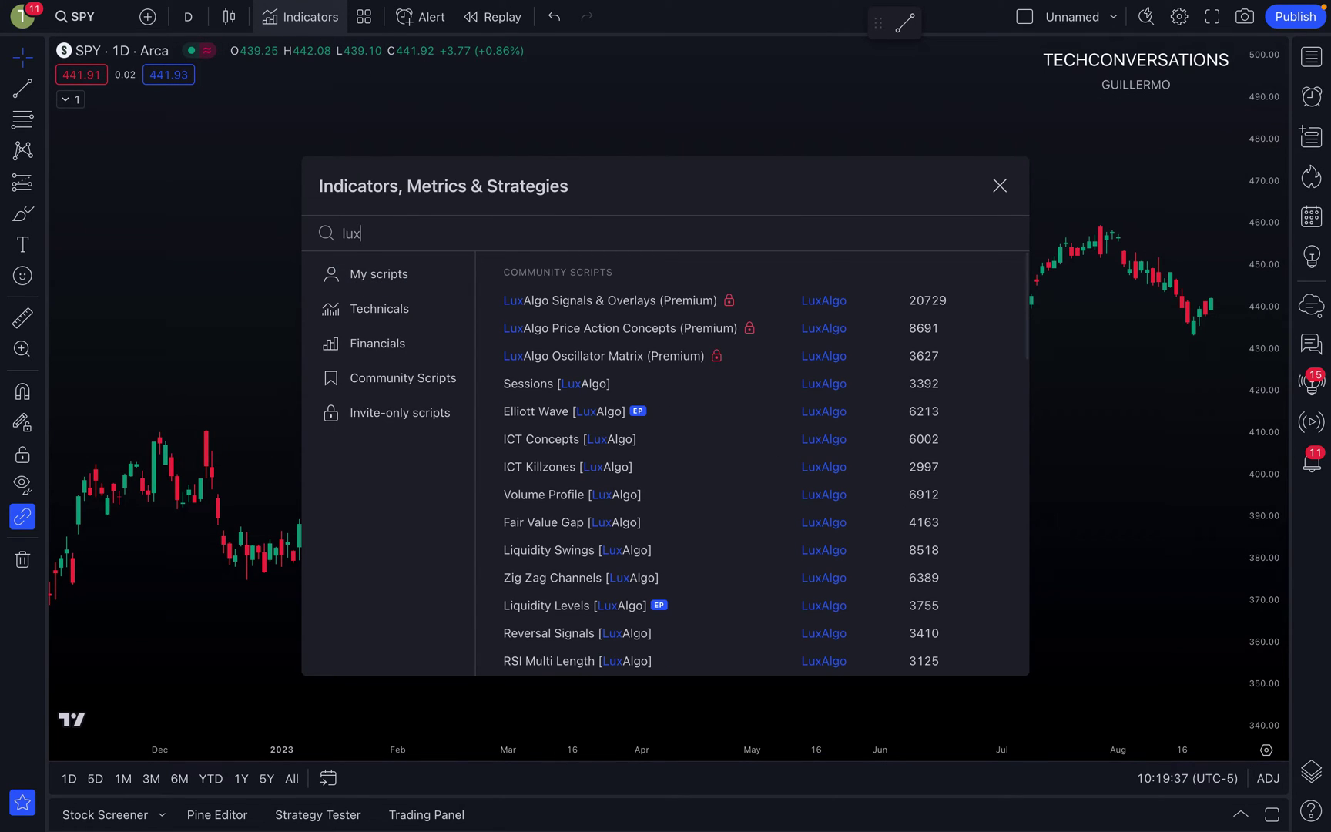
text(algo)
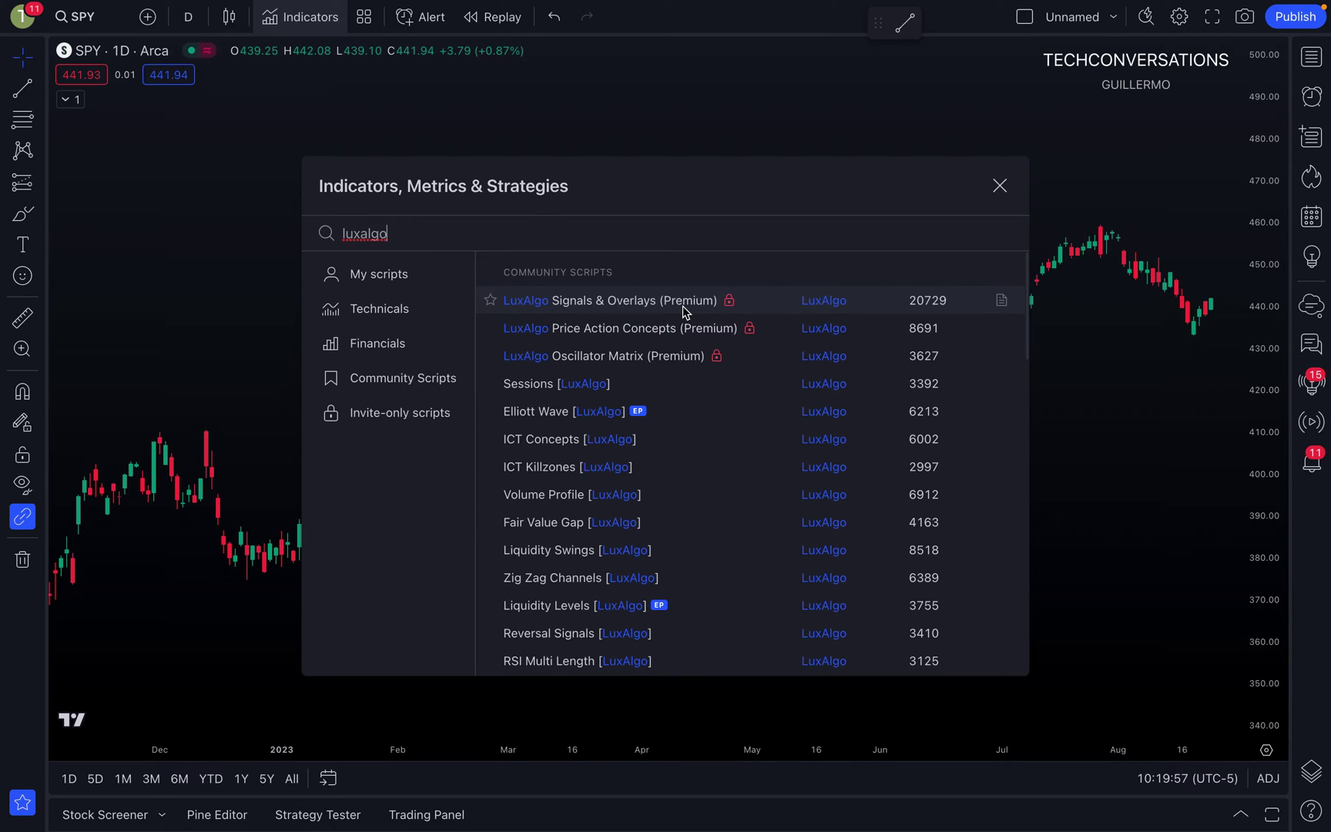
click(625, 307)
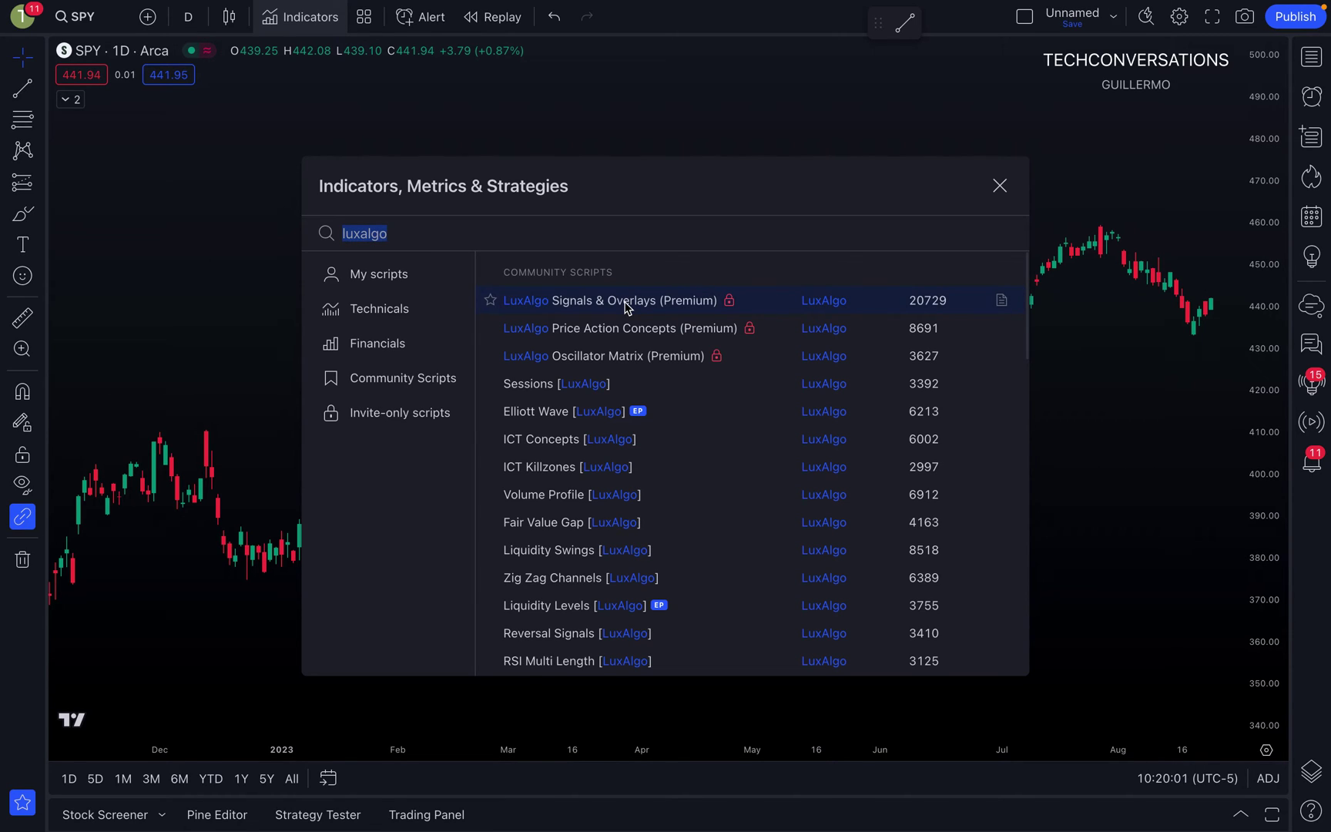
click(1000, 187)
Turn off the Smart Trail and Dashboard overlays in the LuxAlgo Signals & Overlays settings.
click(74, 107)
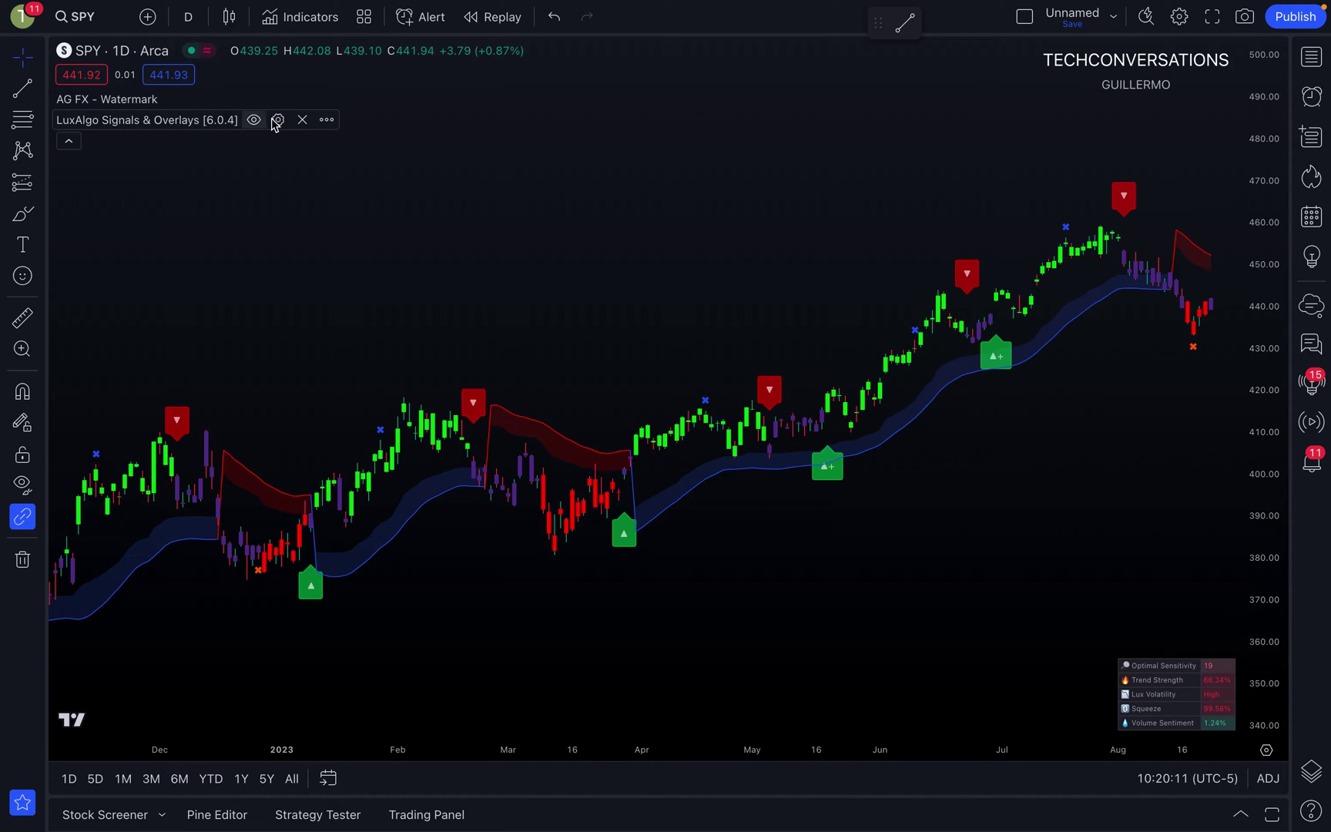
click(278, 121)
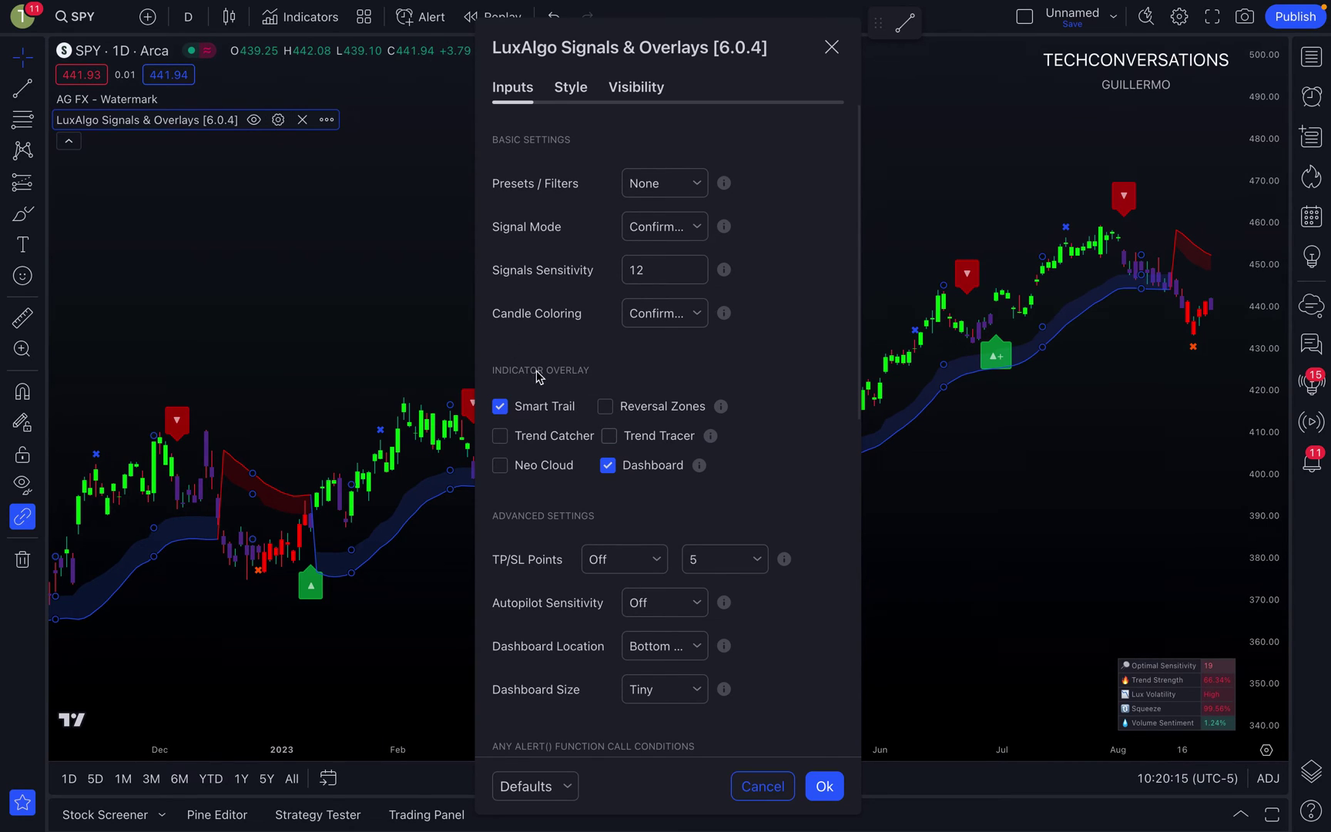
click(500, 406)
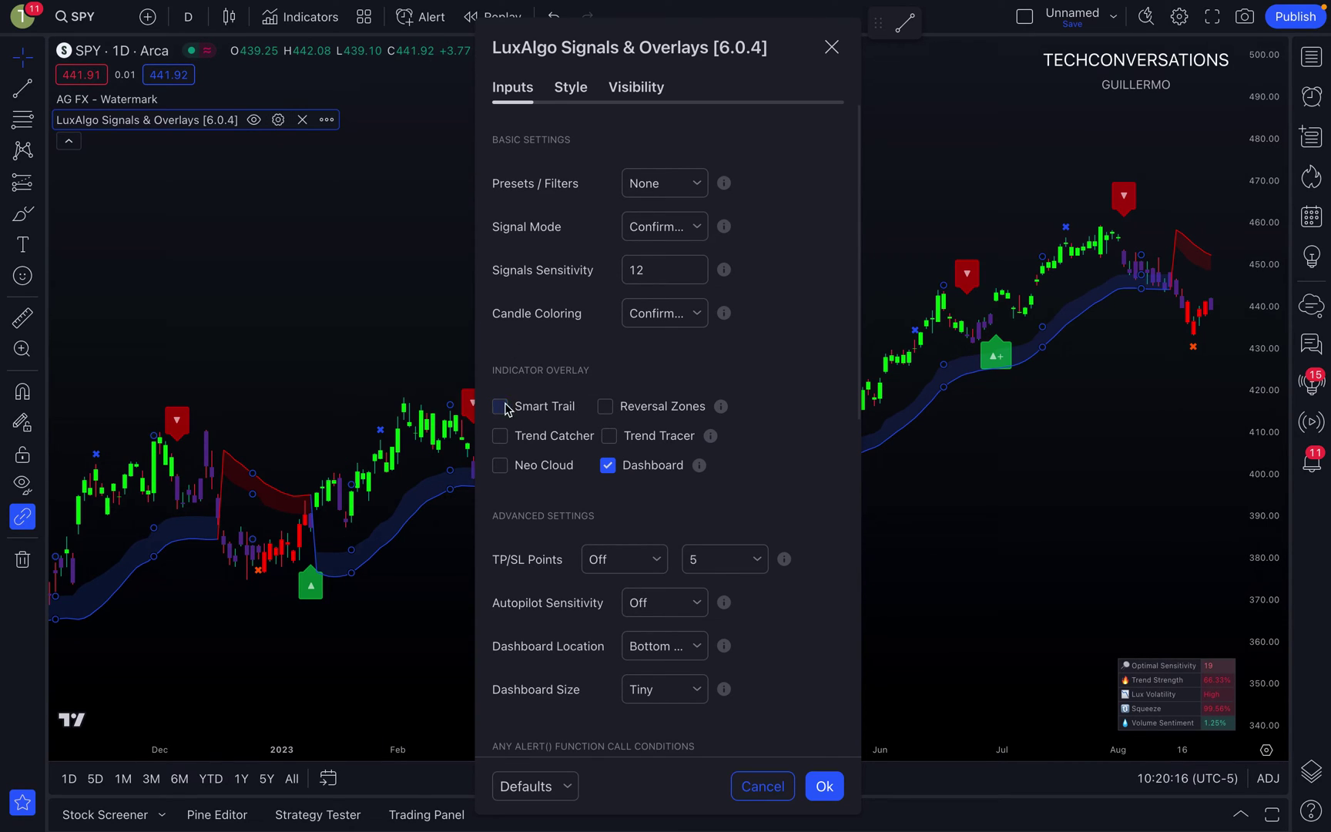
click(608, 466)
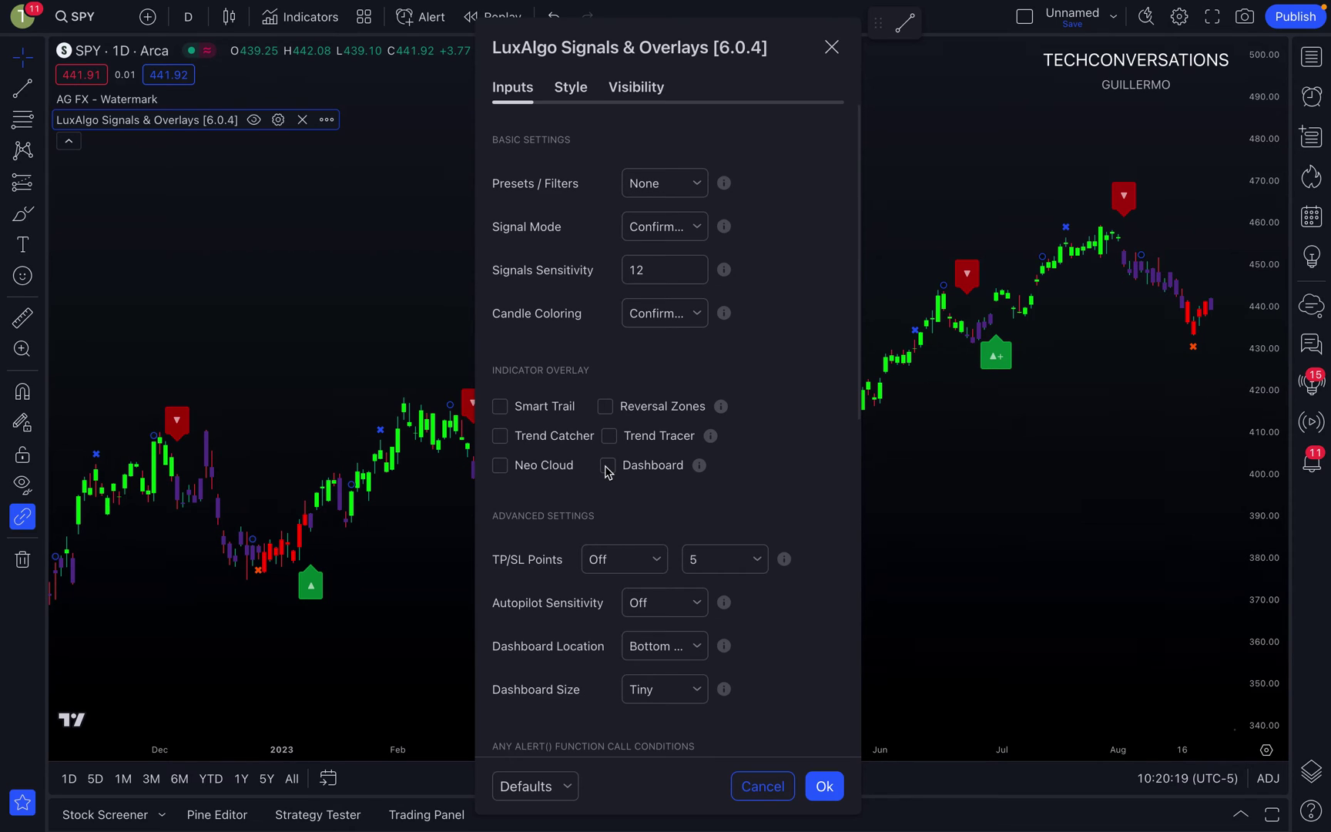
click(823, 785)
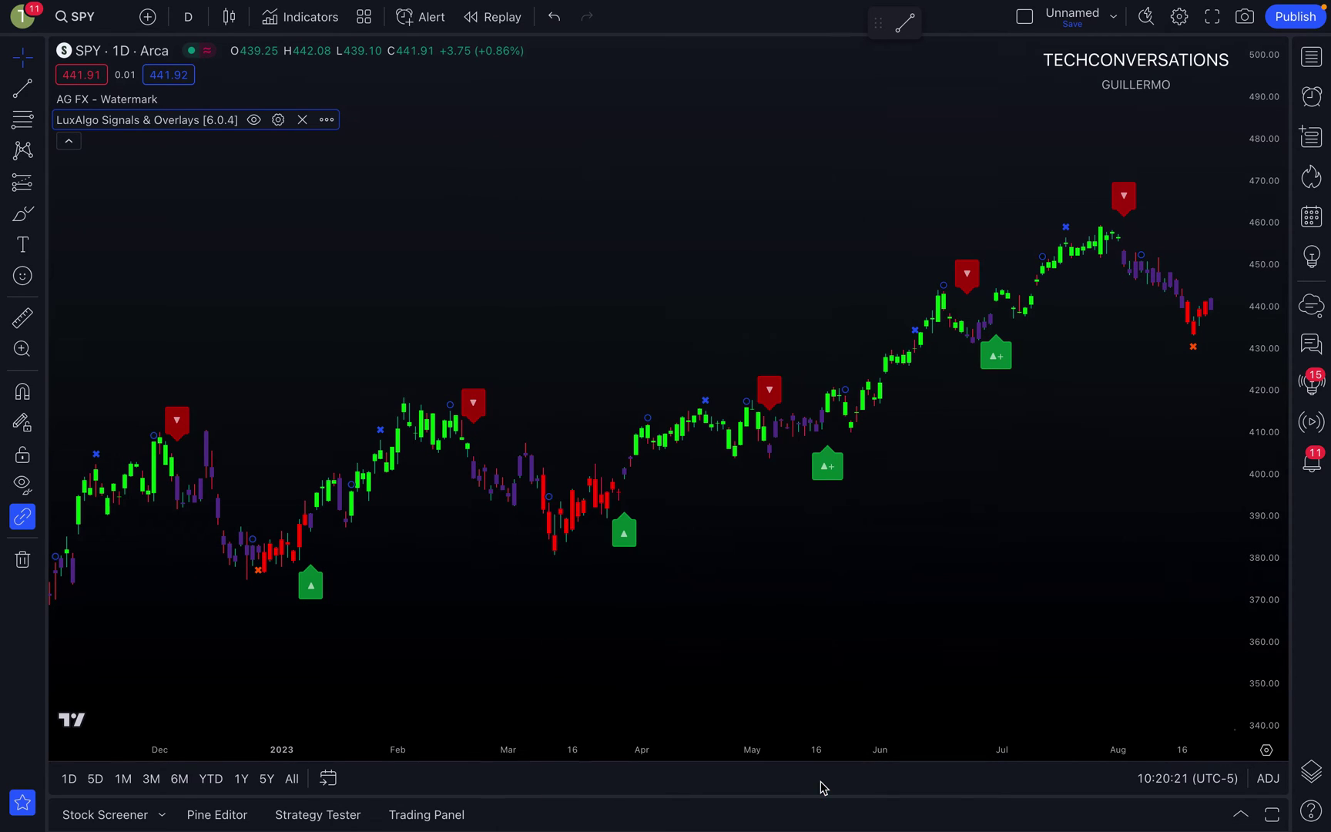
drag(864, 609, 849, 605)
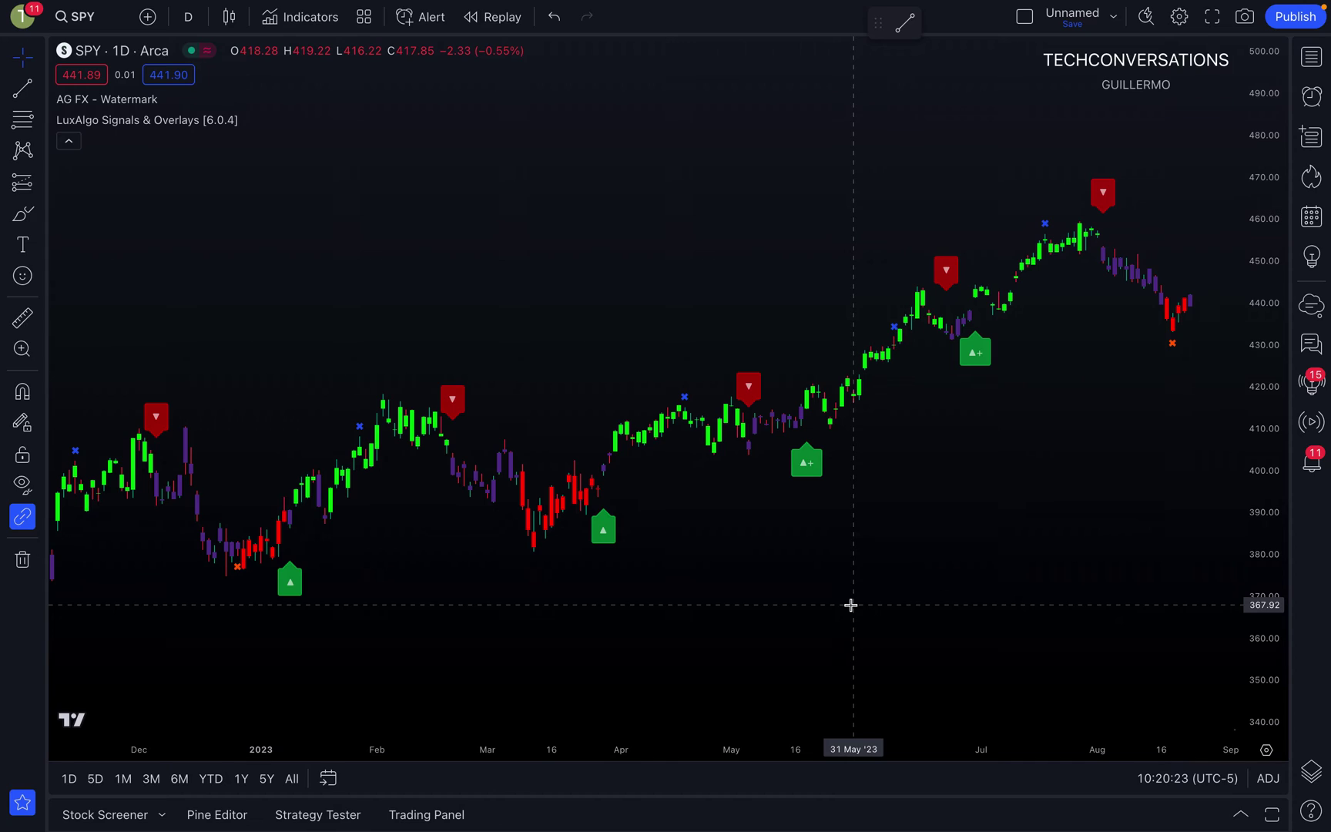
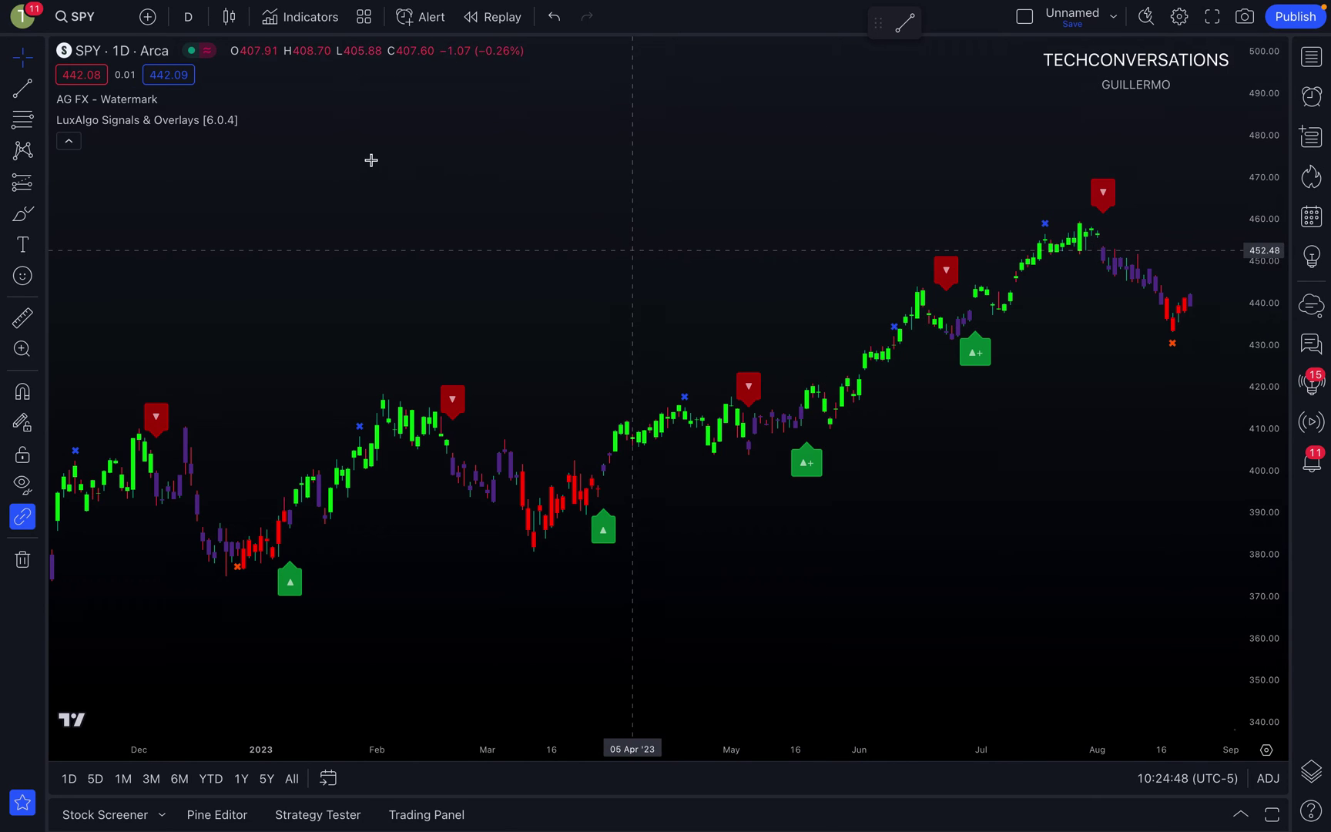
Enable the Reversal Zones overlay for the LuxAlgo Signals & Overlays indicator and apply it to the chart.
click(278, 120)
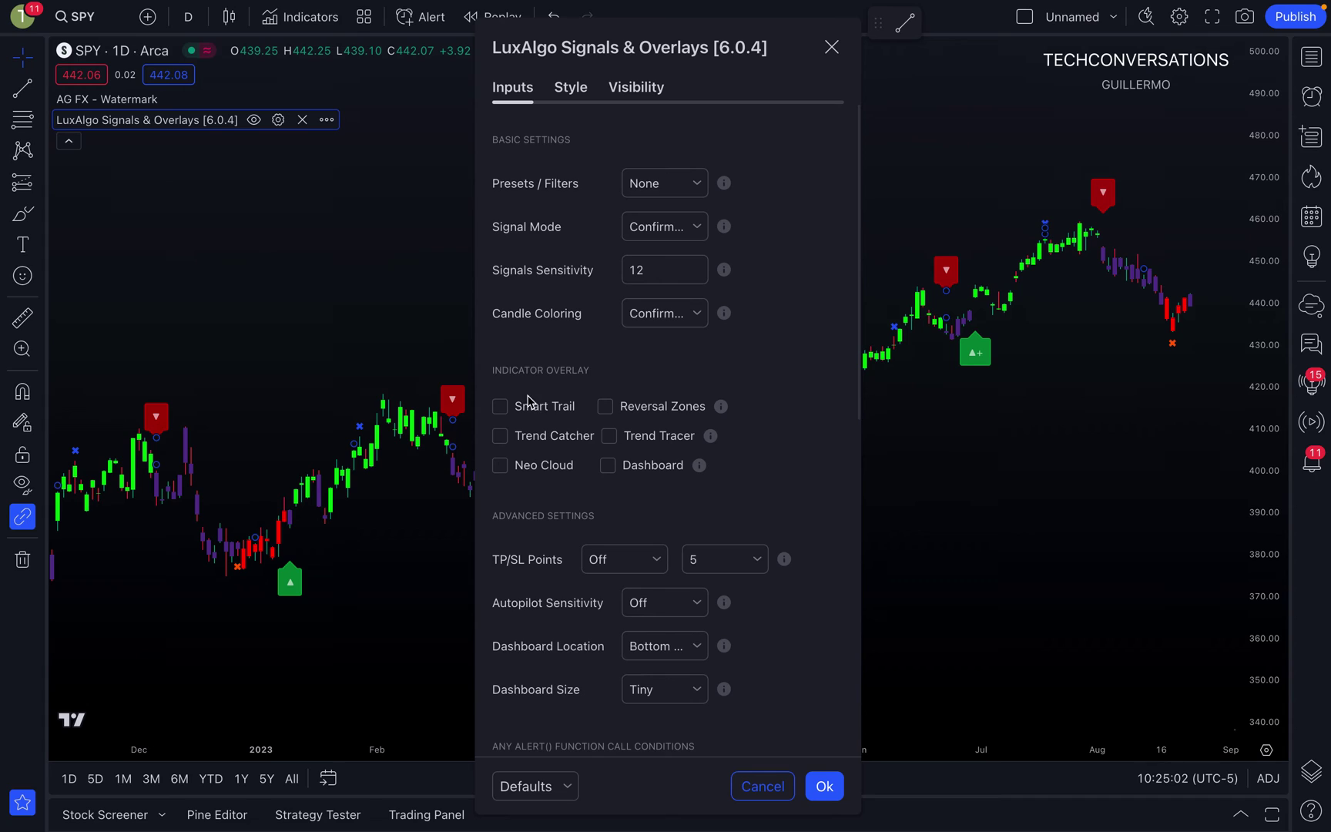
click(605, 406)
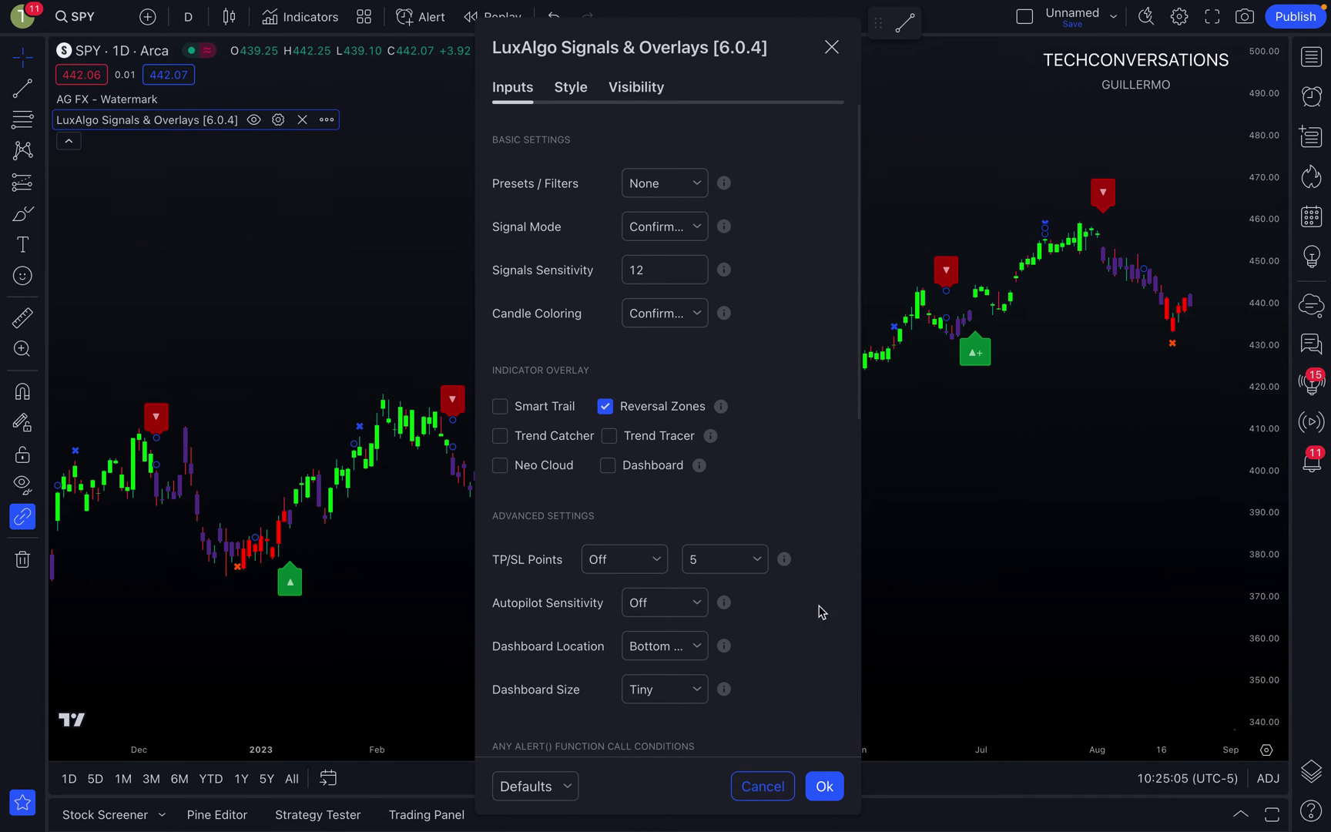
click(830, 786)
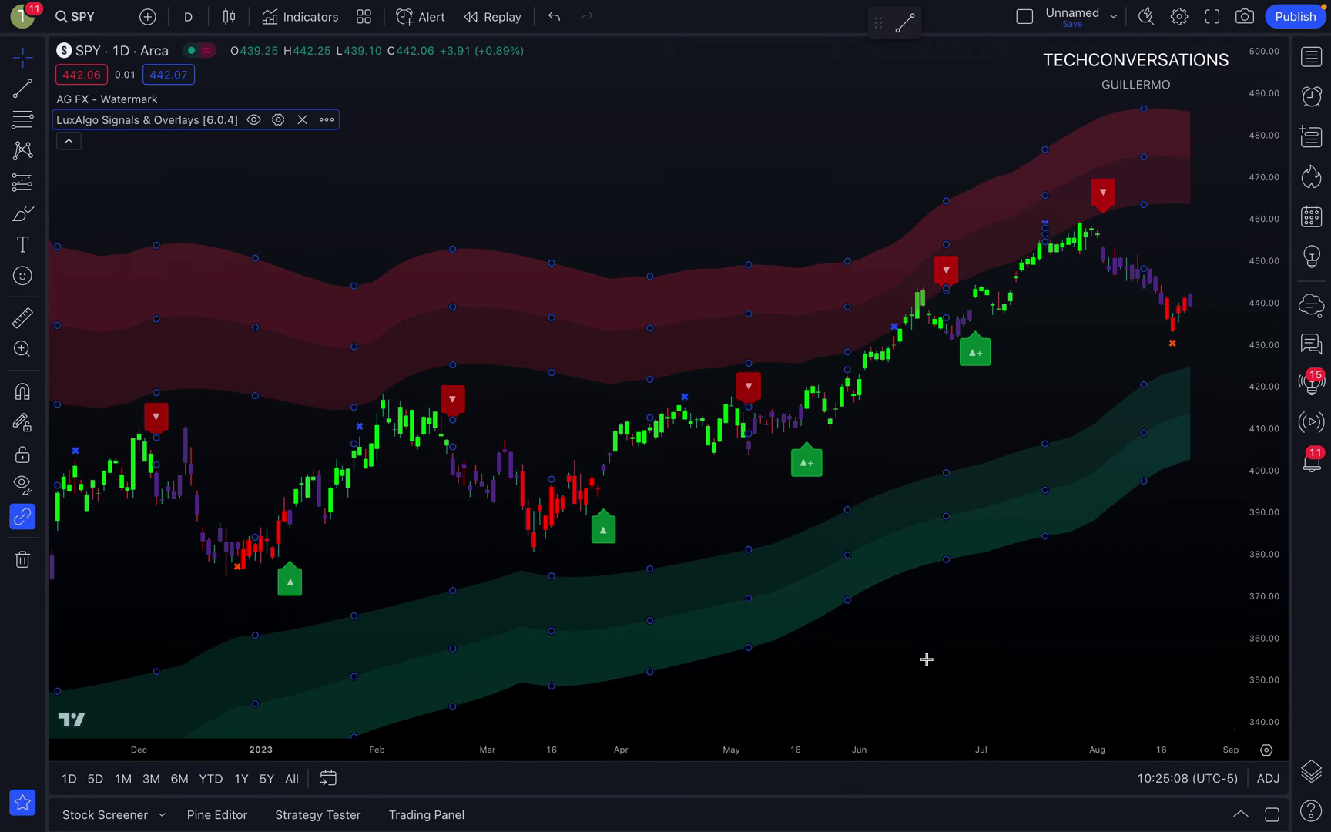
click(897, 694)
Examine how SPY's price and signals behaved around the reversal zones from mid-2022 through August 2023.
drag(939, 618, 939, 603)
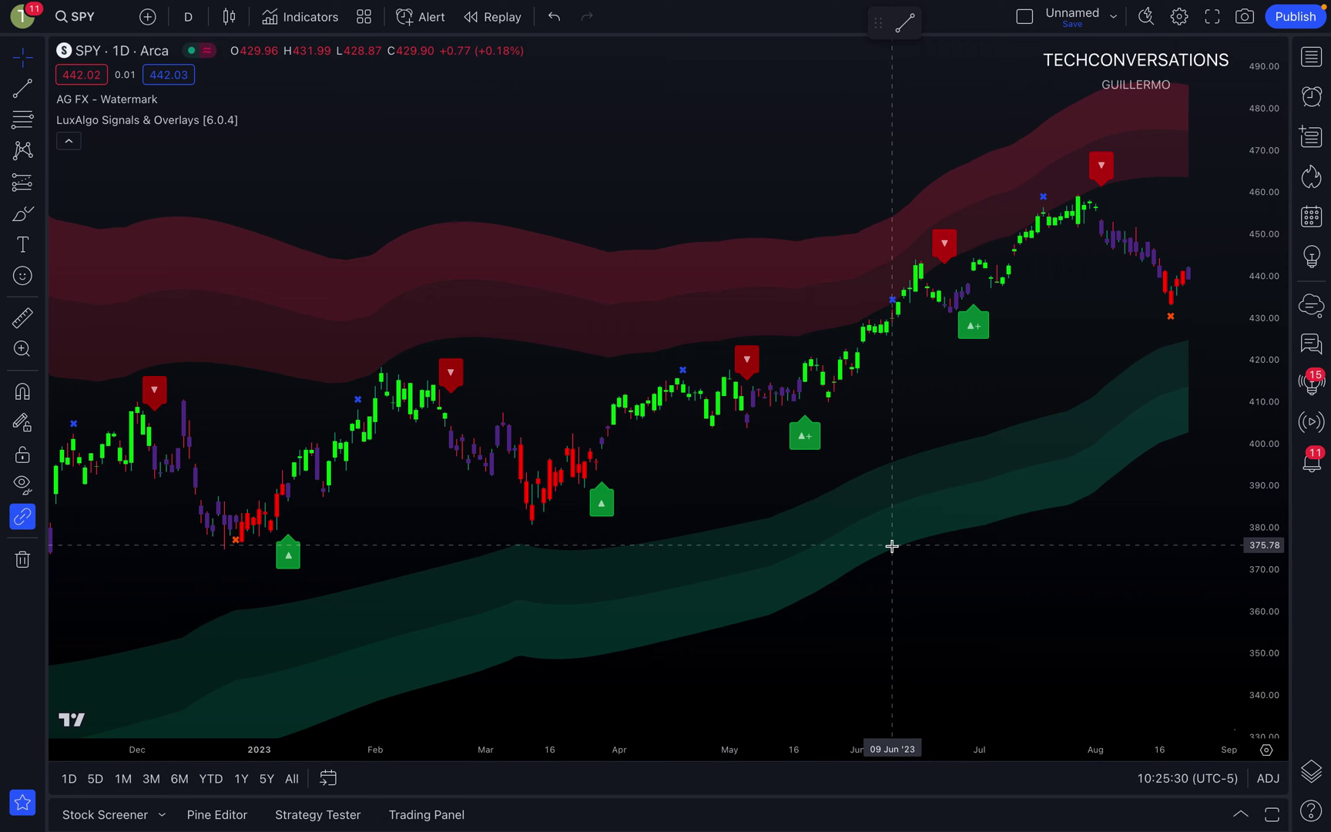
drag(1046, 511, 973, 540)
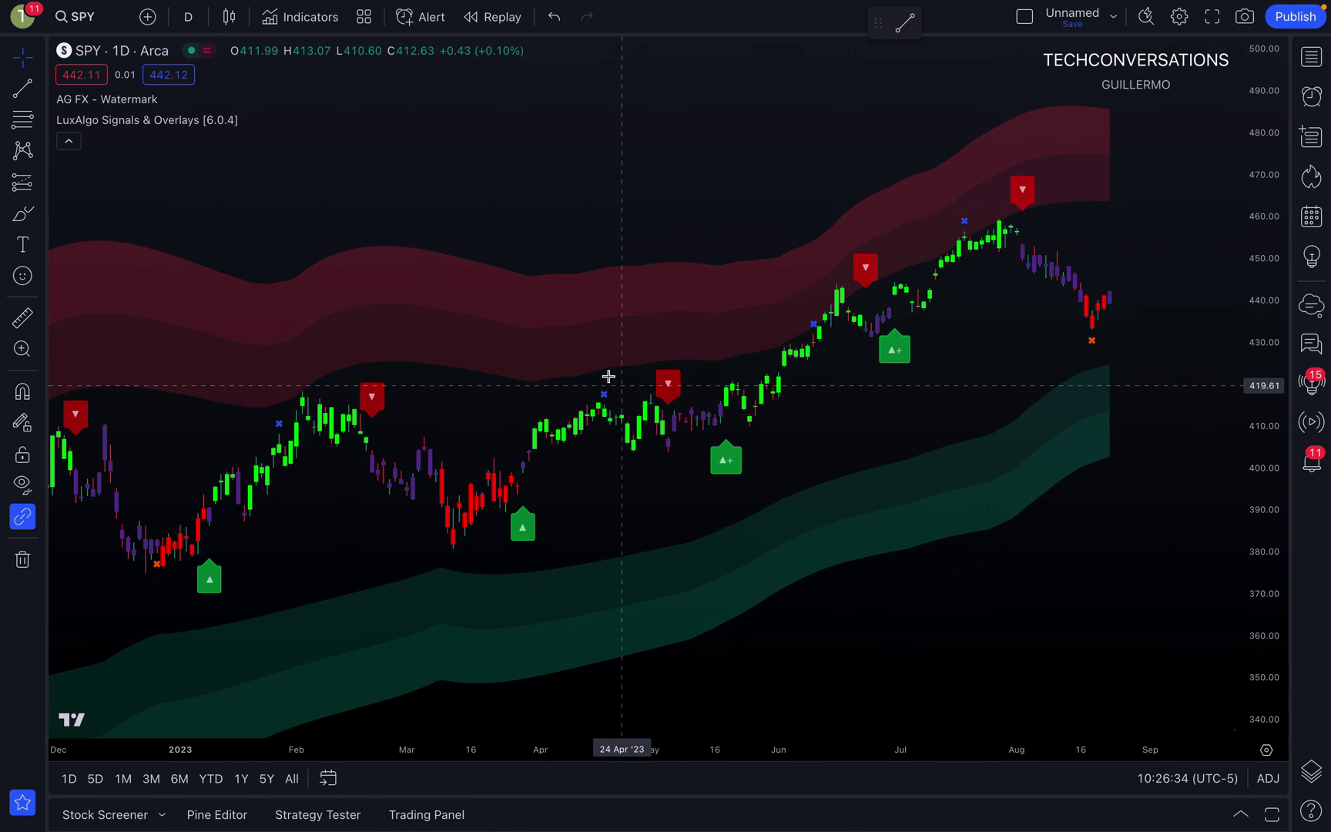
drag(607, 201, 579, 372)
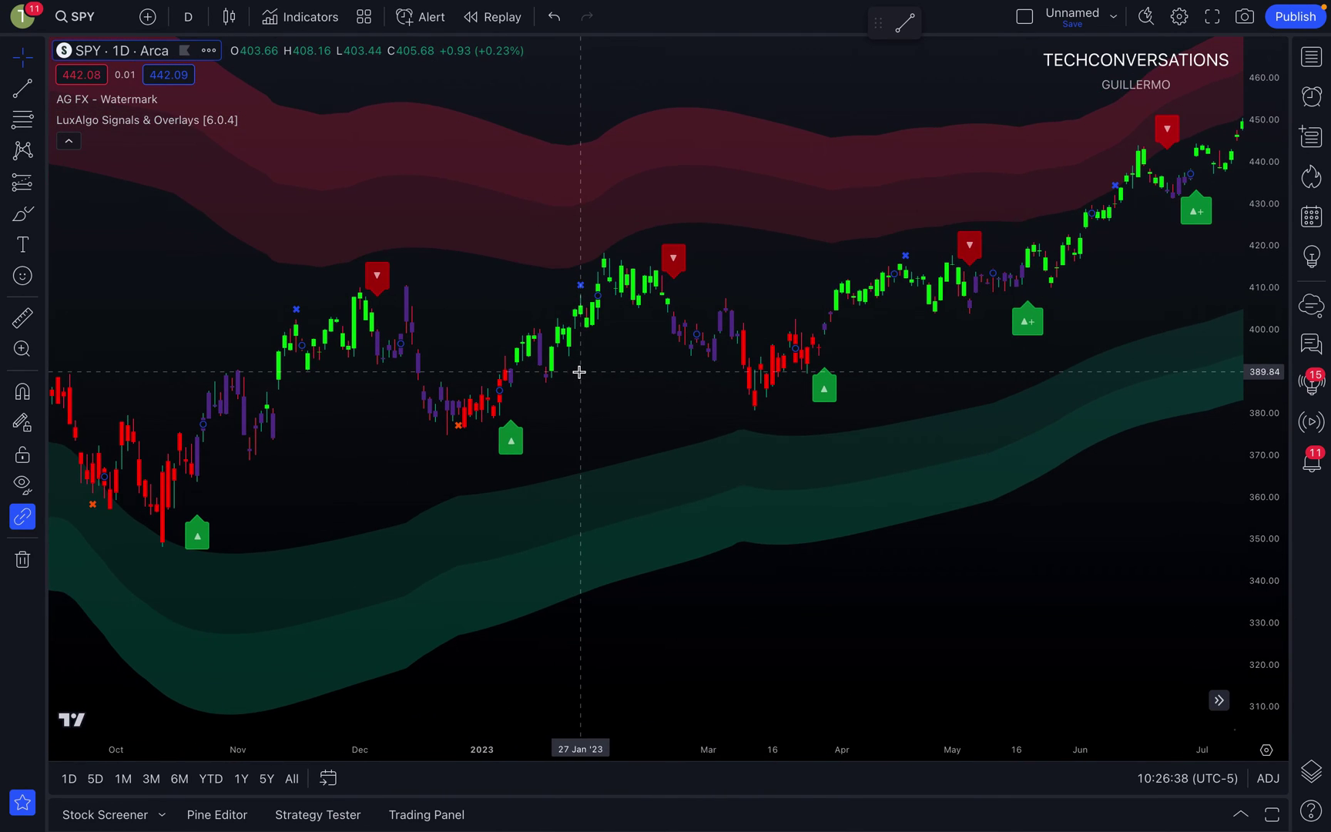
drag(380, 499, 402, 498)
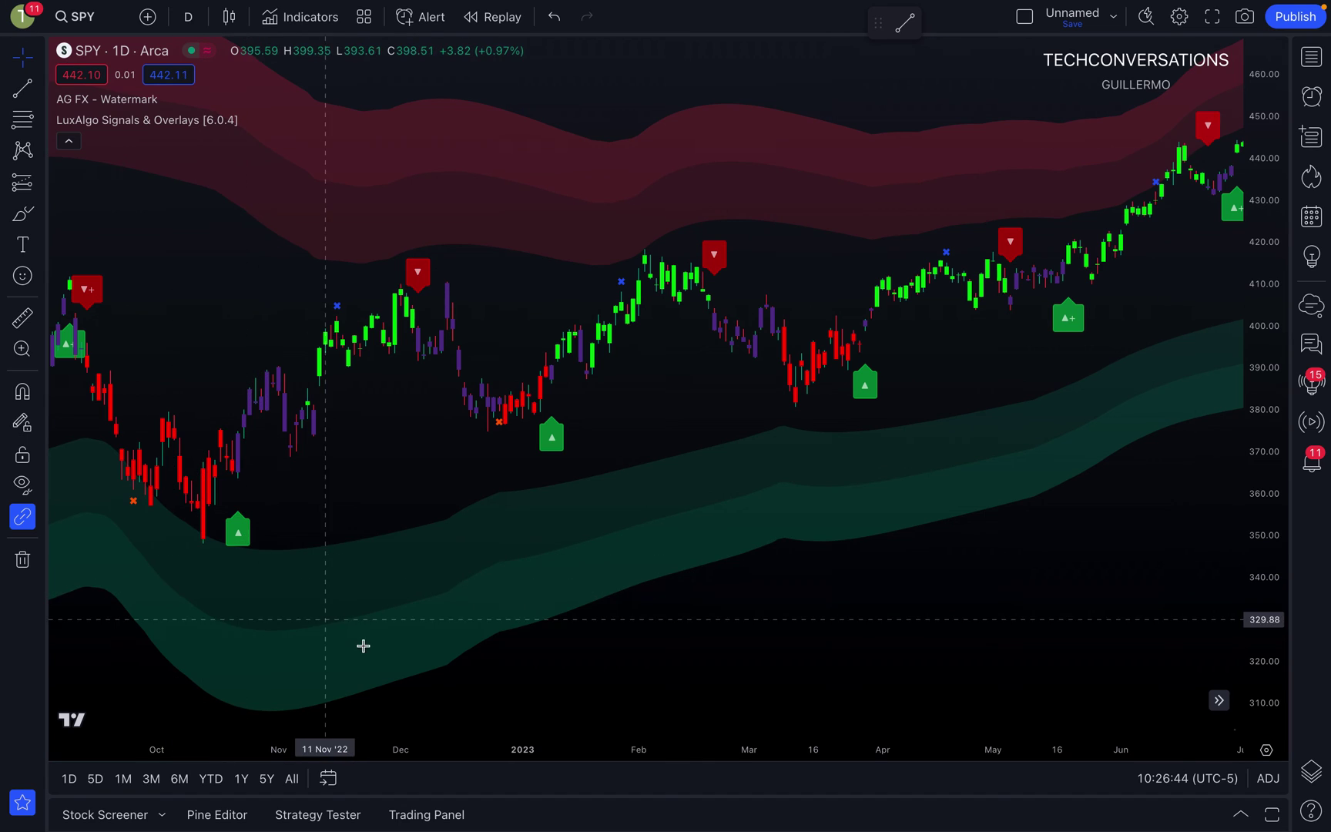
drag(419, 466, 582, 426)
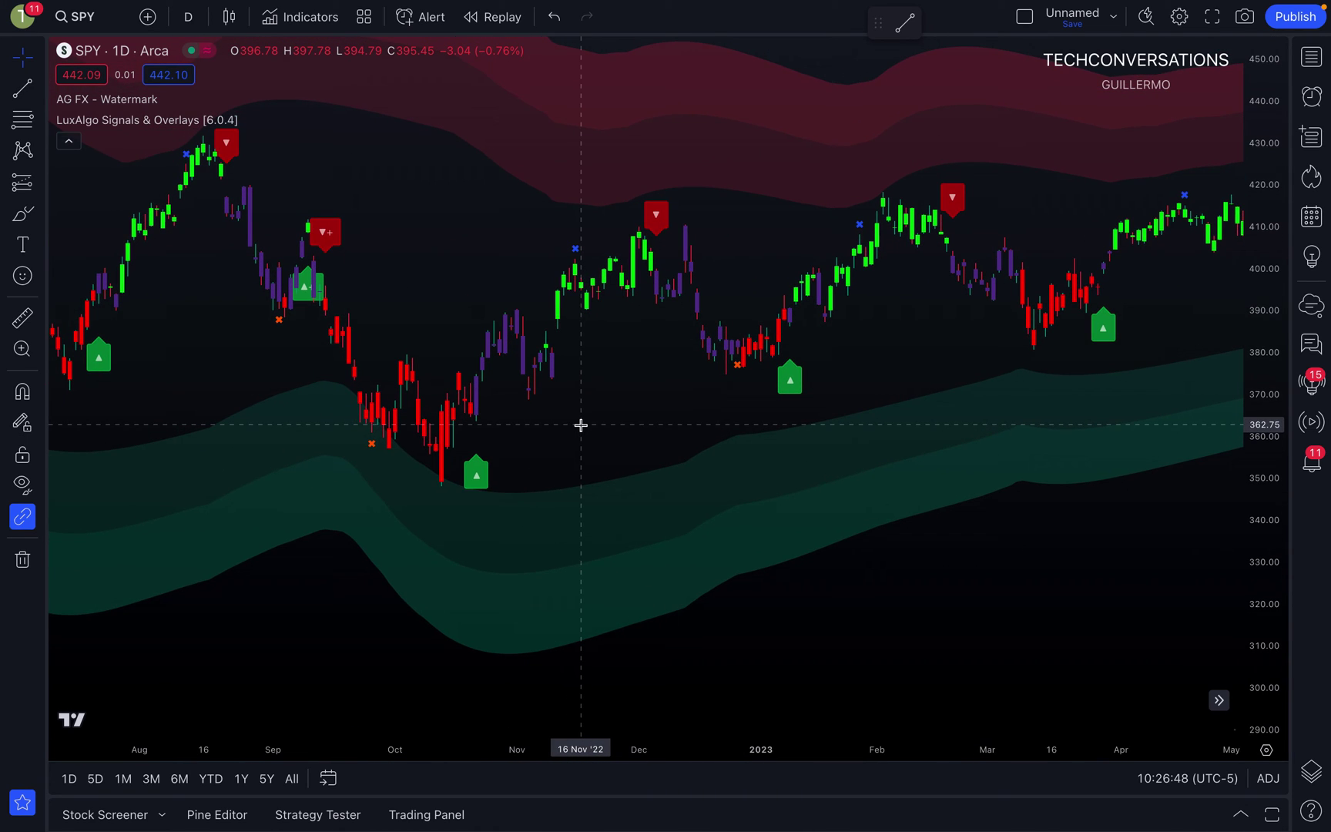
scroll(600, 429, left, 4)
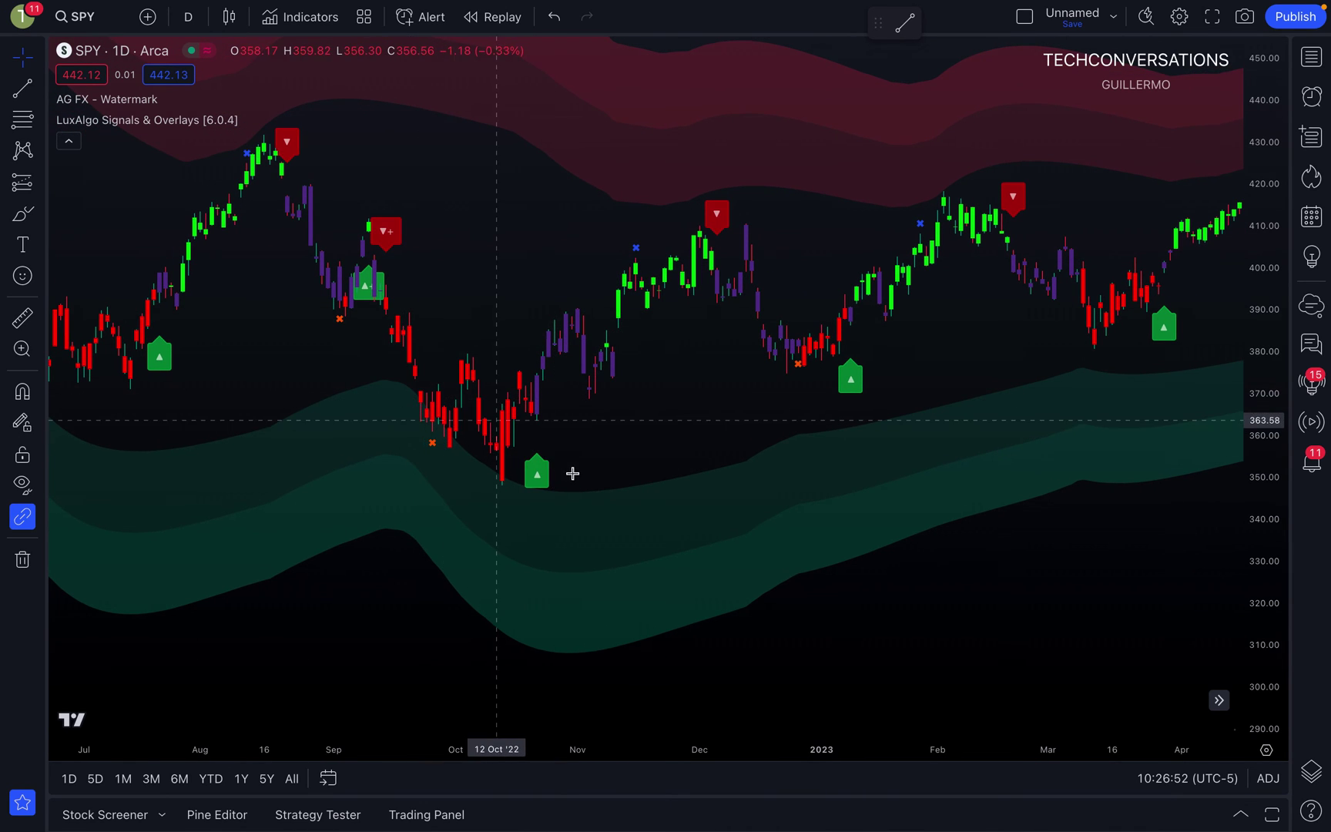
scroll(653, 440, left, 8)
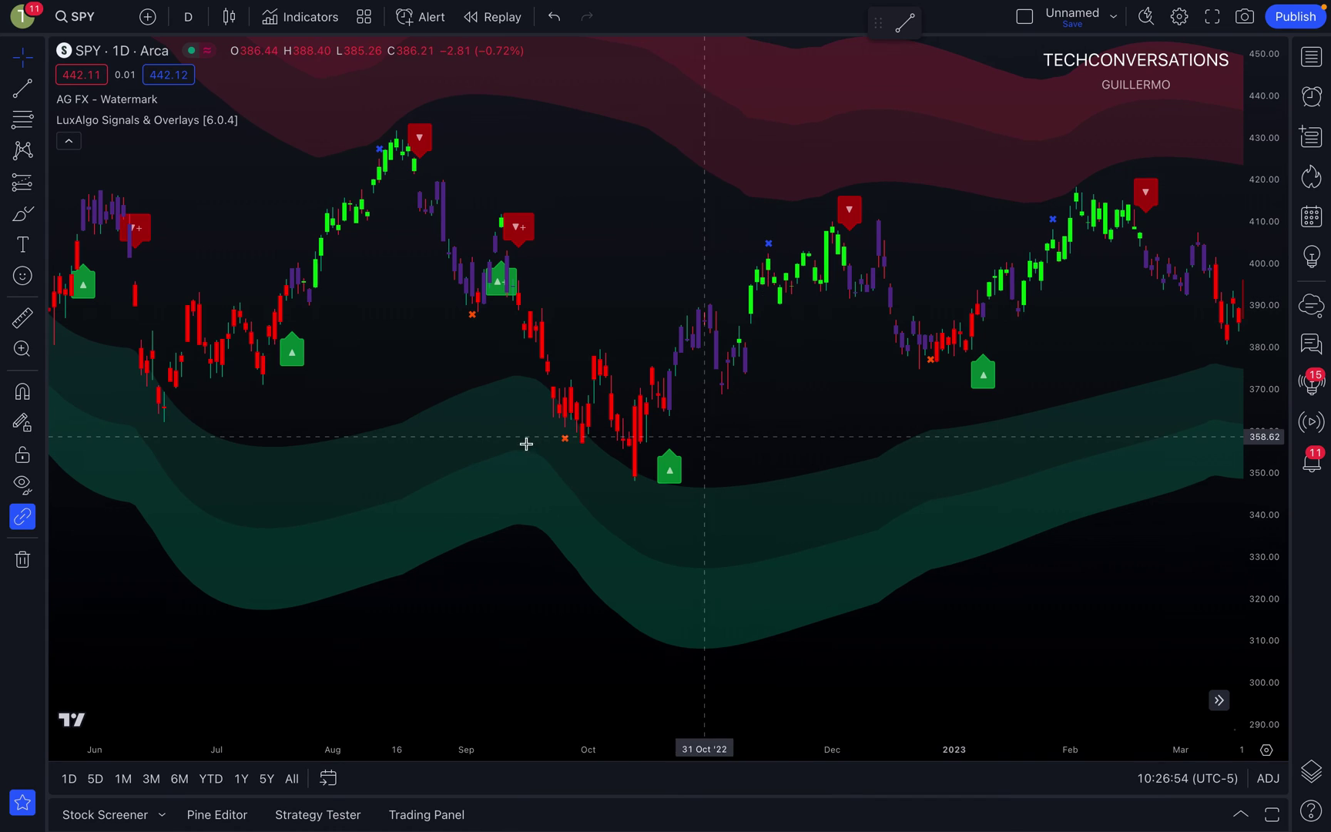
drag(520, 404, 550, 431)
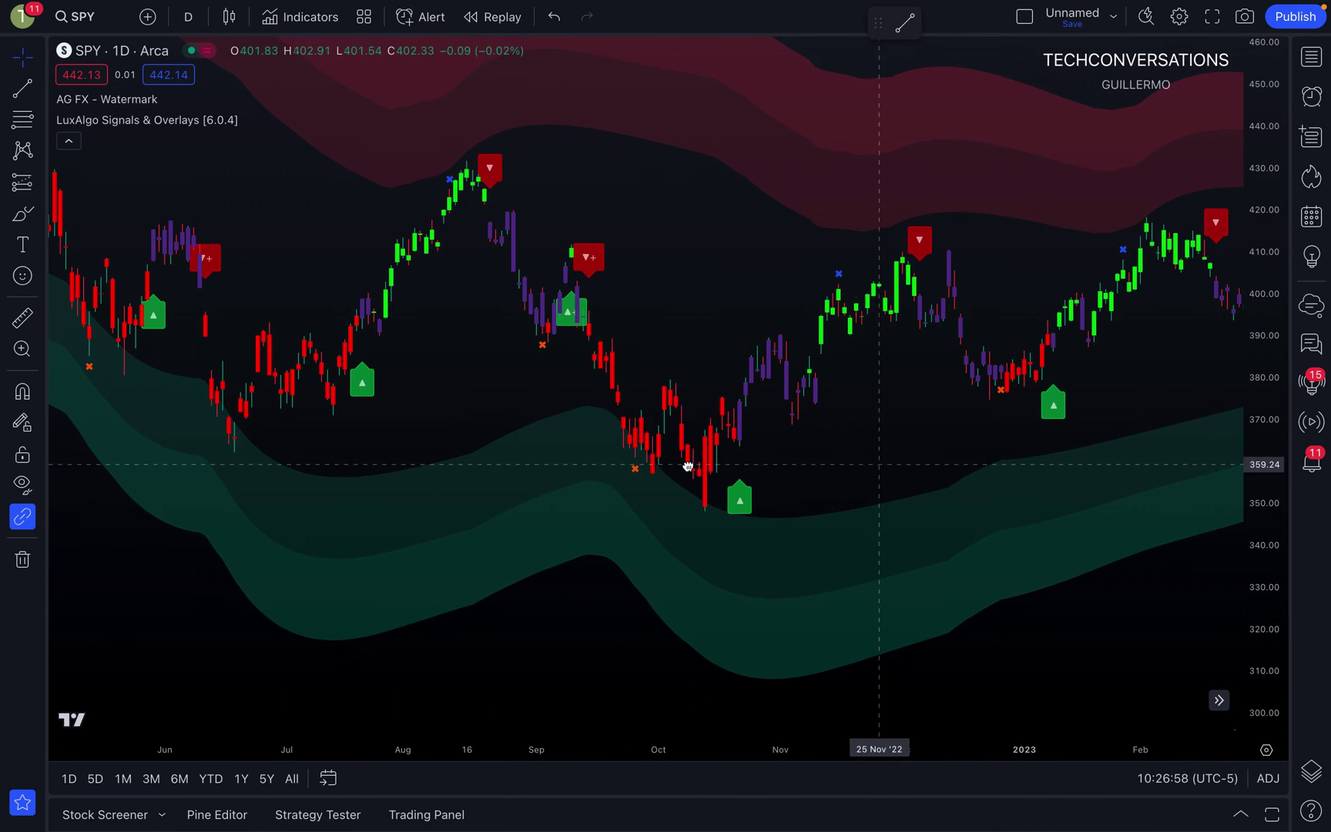
drag(688, 466, 606, 467)
drag(892, 402, 719, 440)
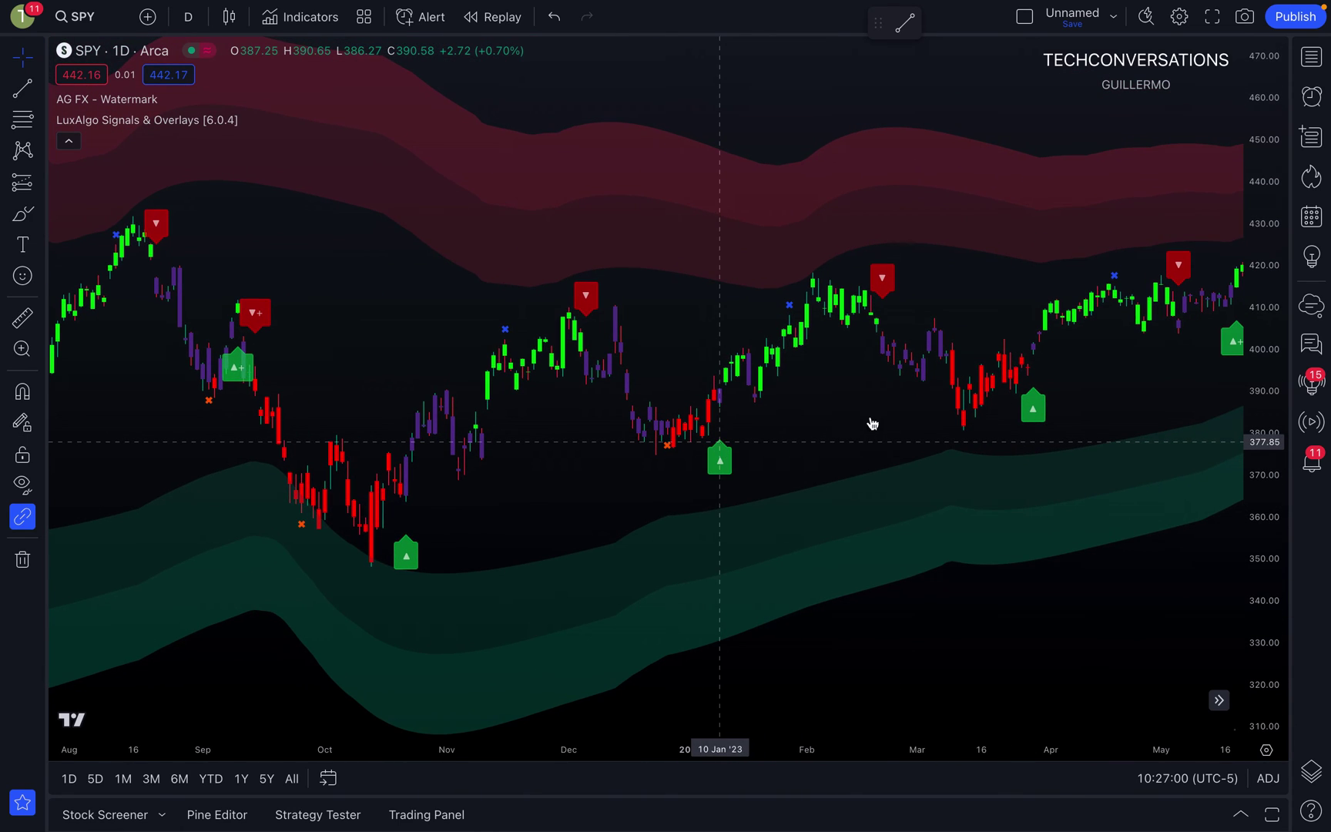
drag(1040, 344, 775, 401)
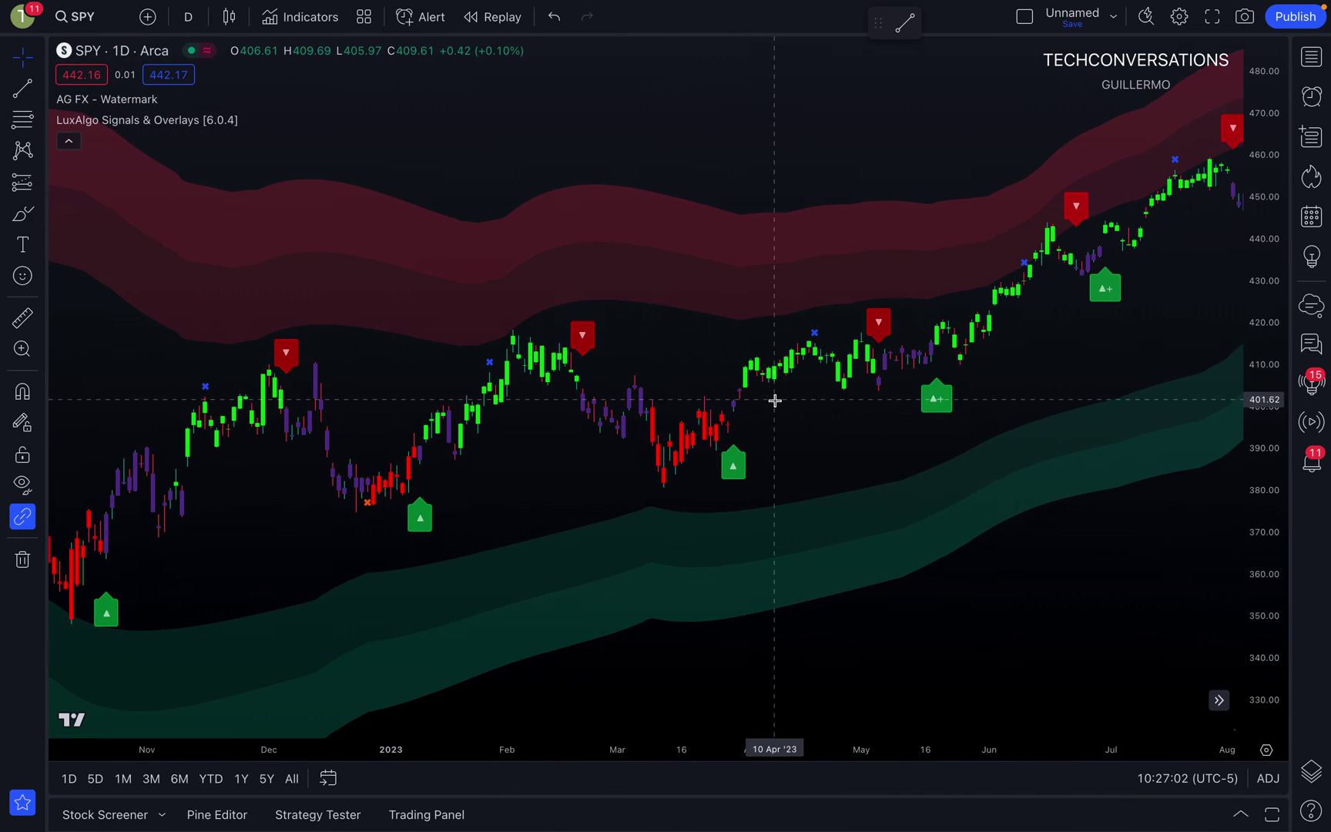
drag(1043, 336, 287, 483)
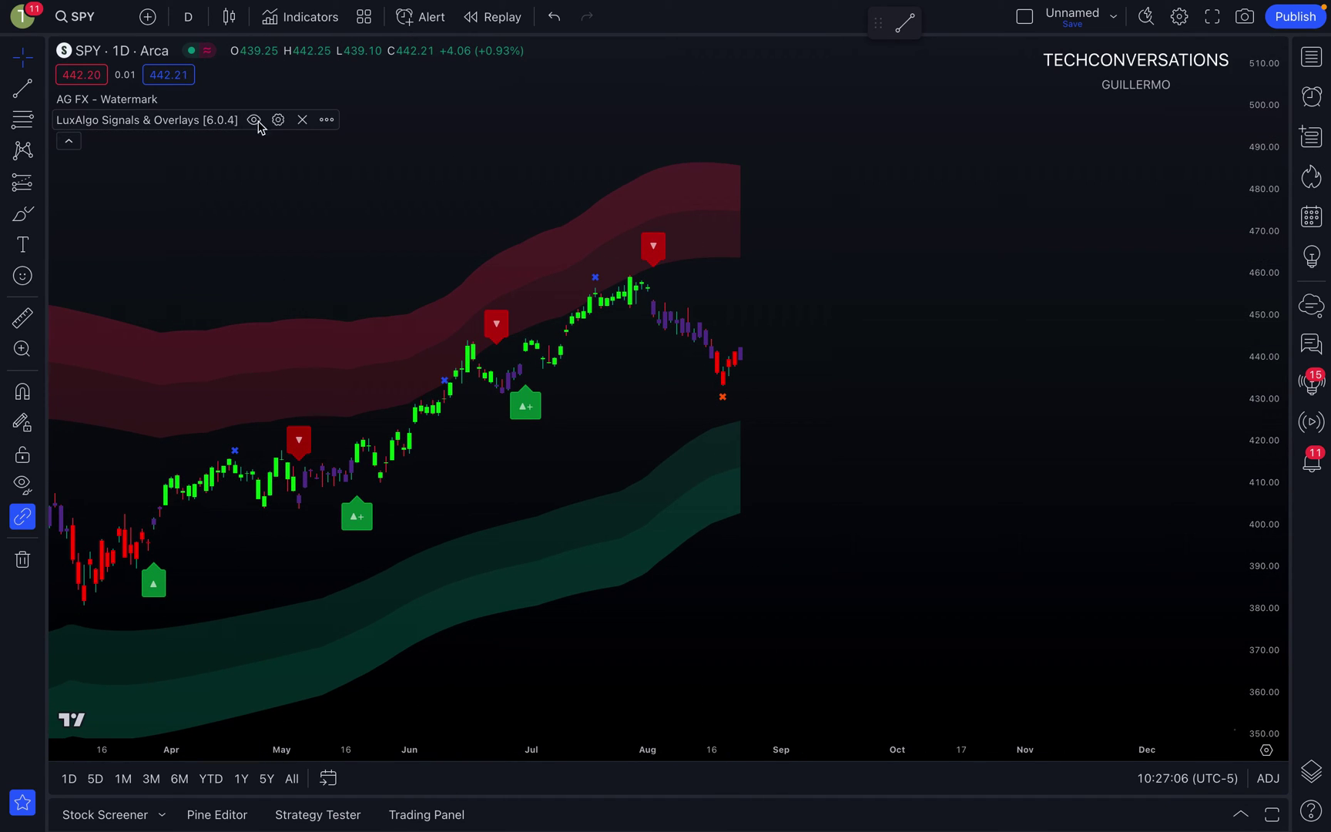
Replace the Reversal Zones overlay with Smart Trail in the LuxAlgo Signals & Overlays settings.
click(278, 122)
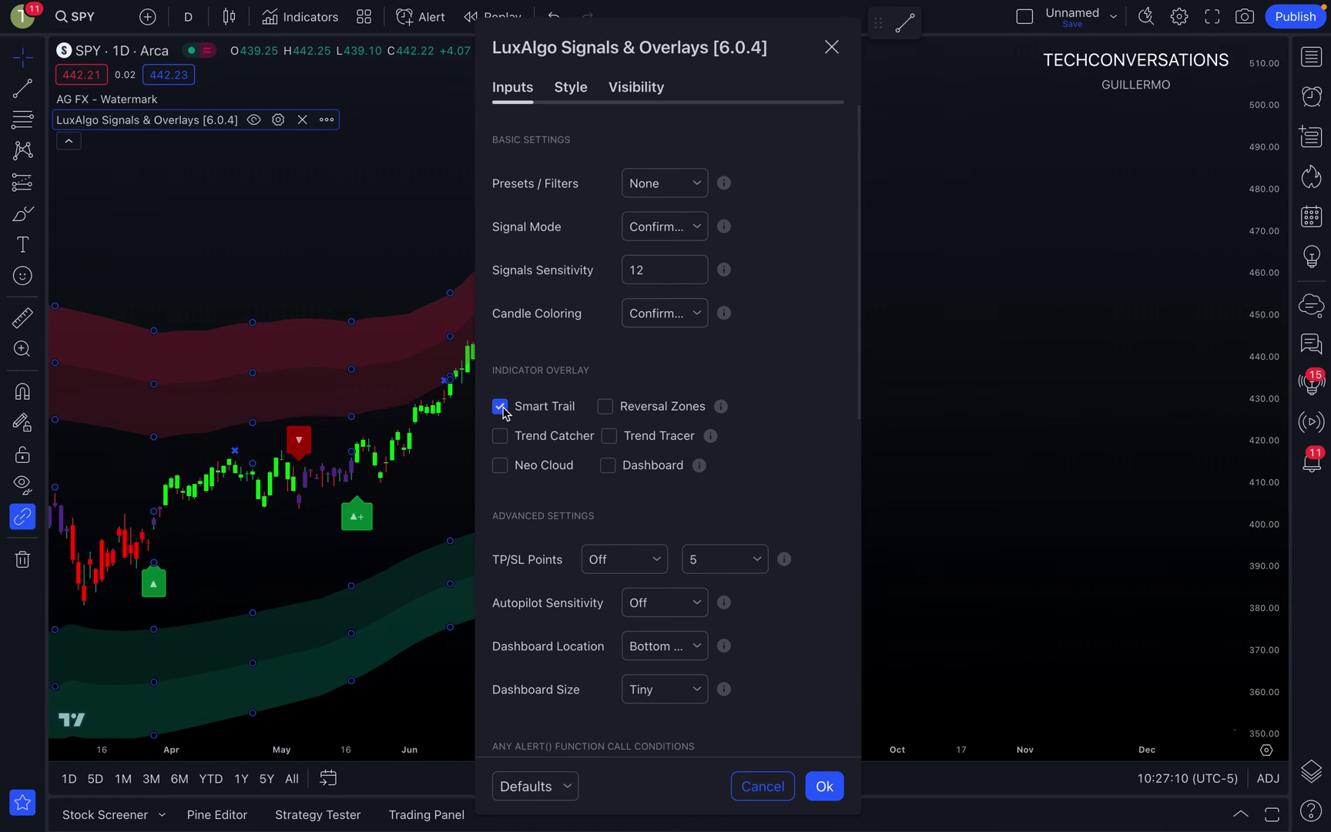
click(828, 787)
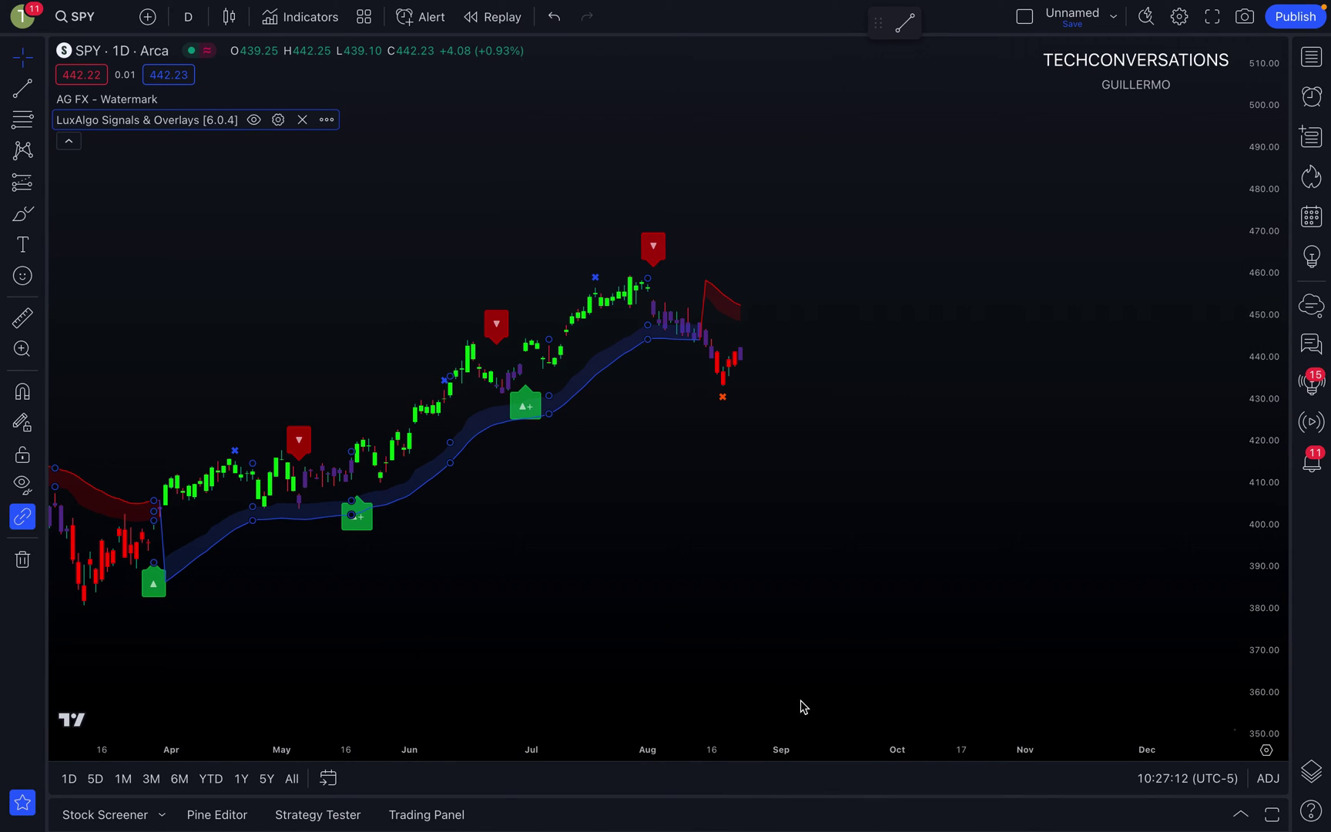
drag(841, 607, 1004, 532)
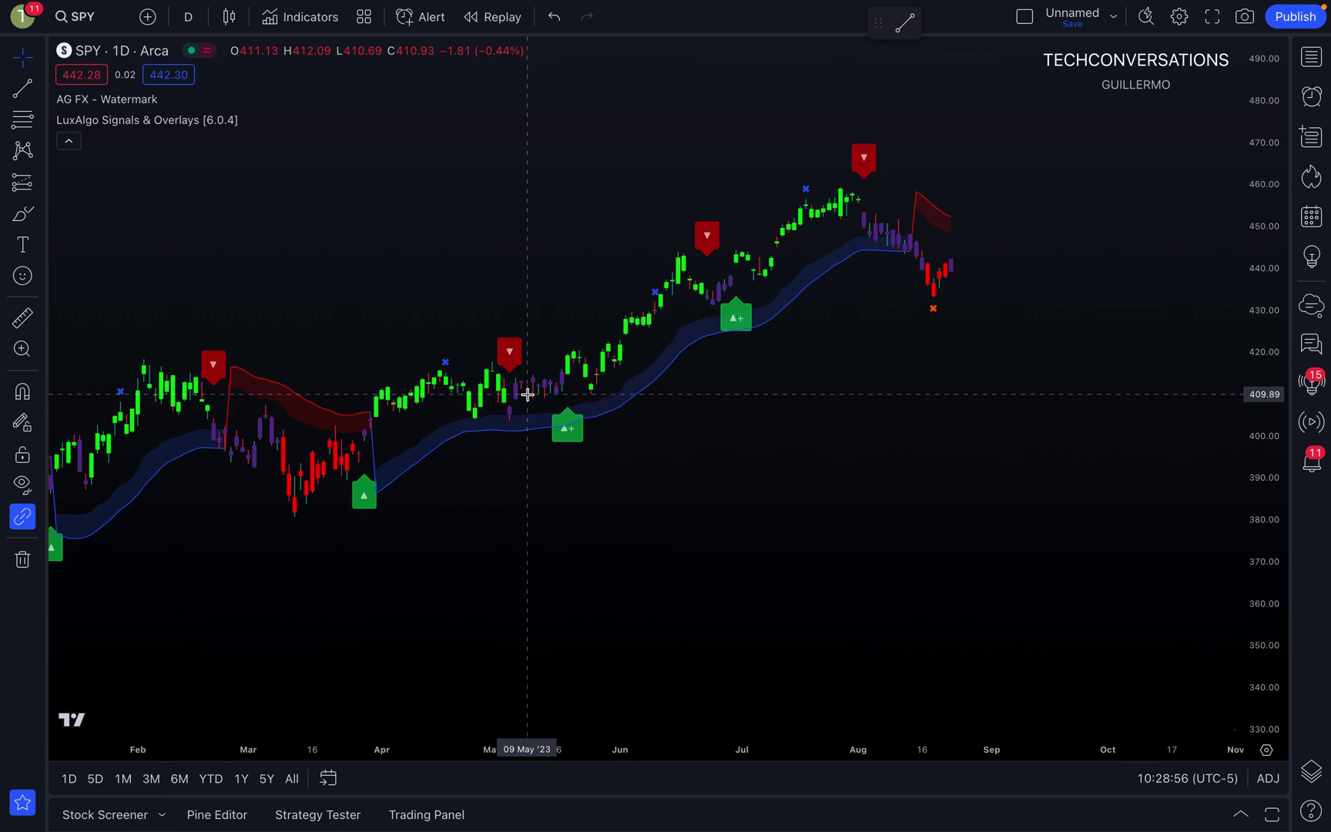
Replace the Smart Trail overlay with the Dashboard in the LuxAlgo Signals & Overlays settings and apply it to the chart.
click(277, 121)
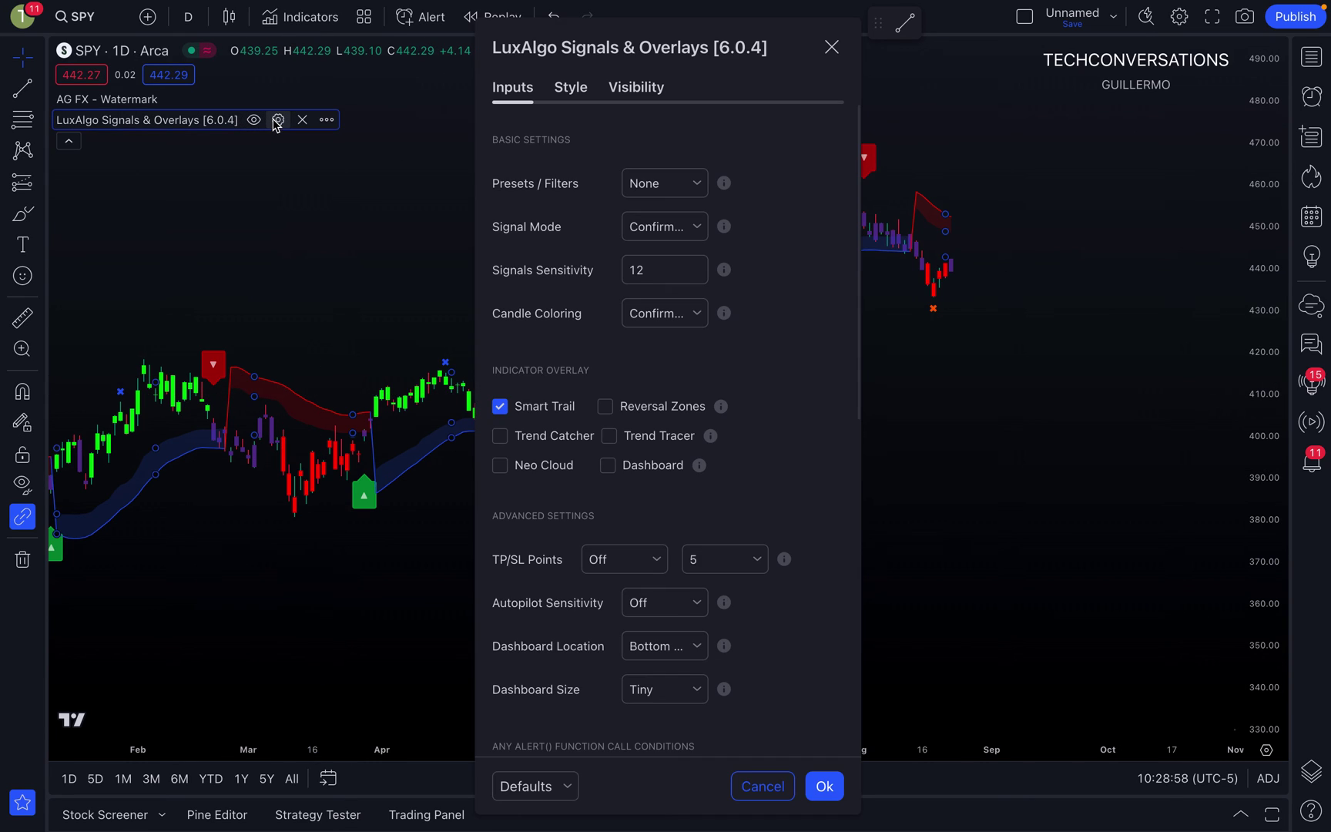
click(501, 408)
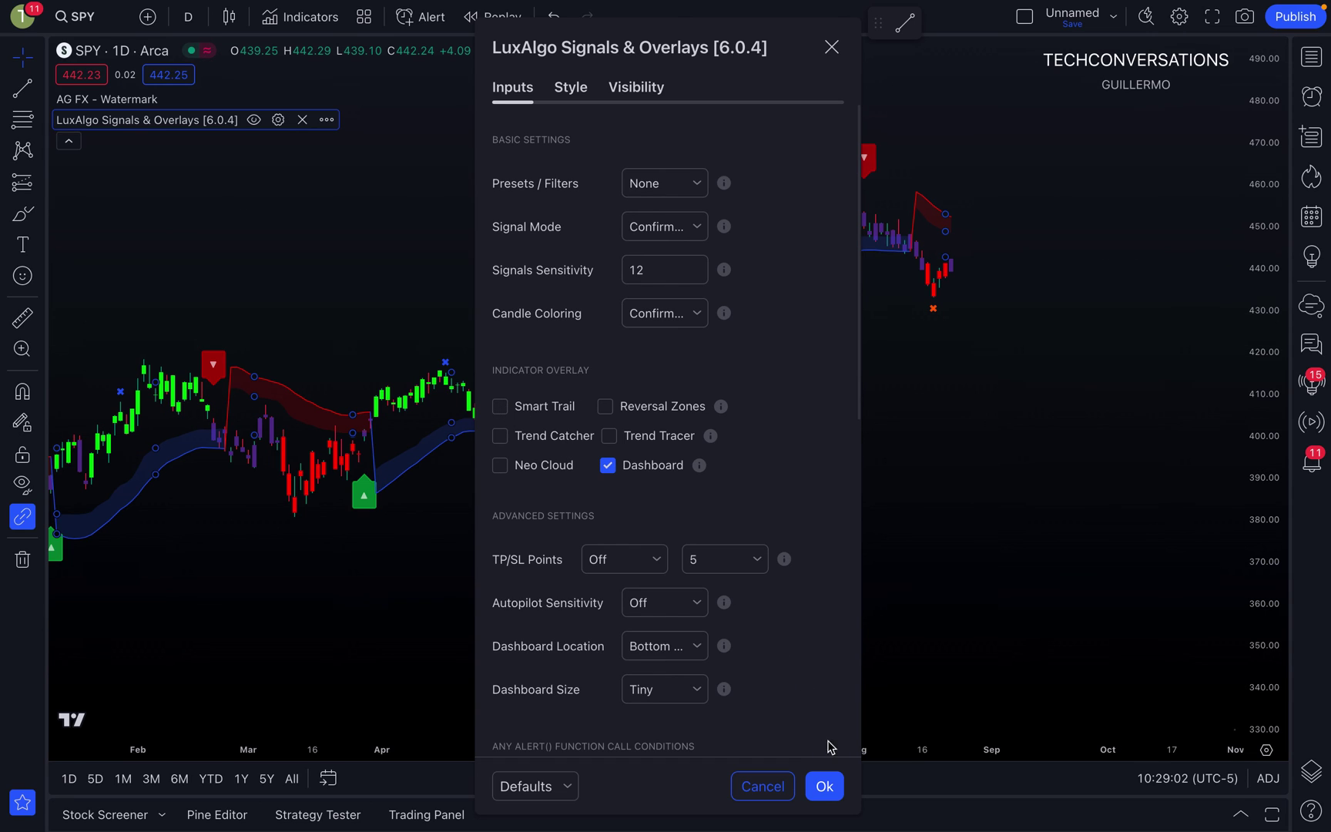
click(824, 785)
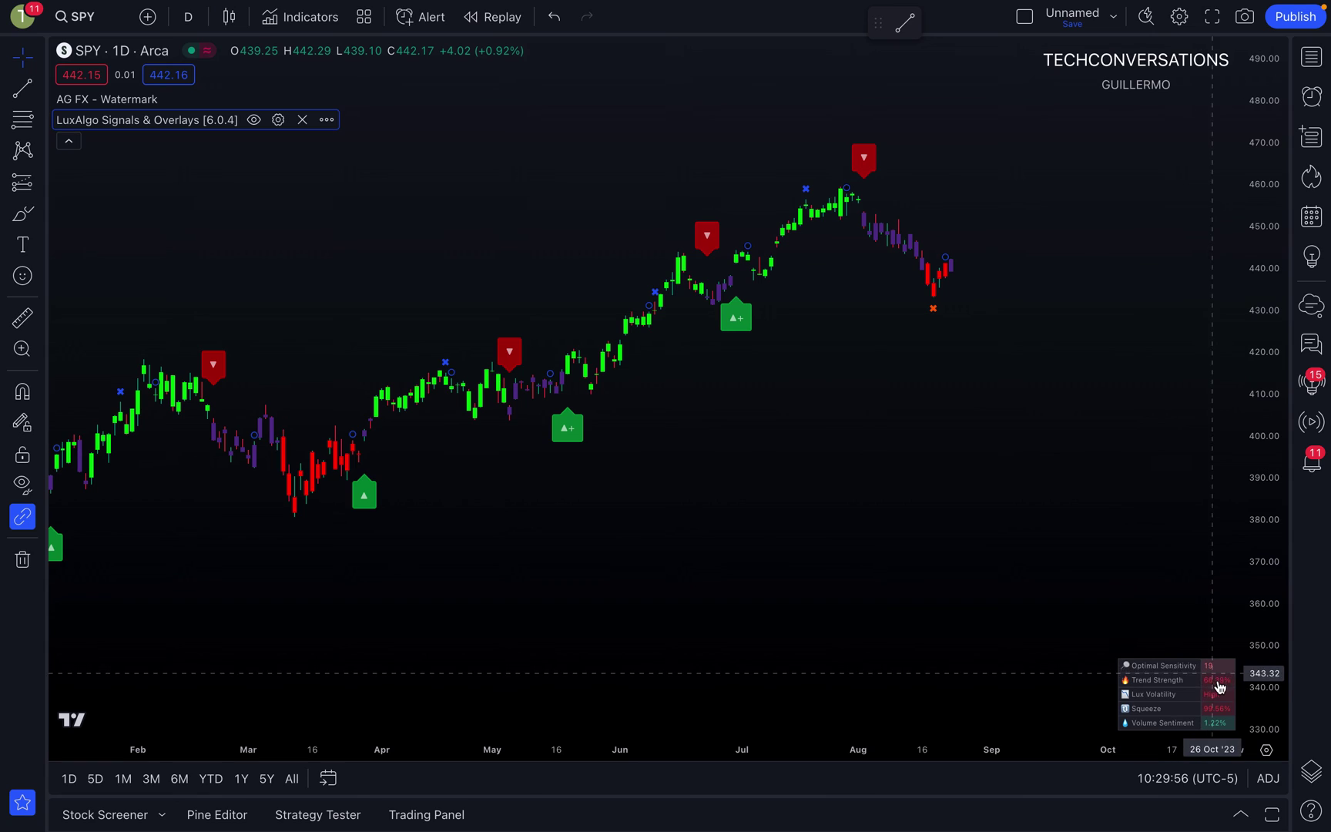
mouse_move(1216, 688)
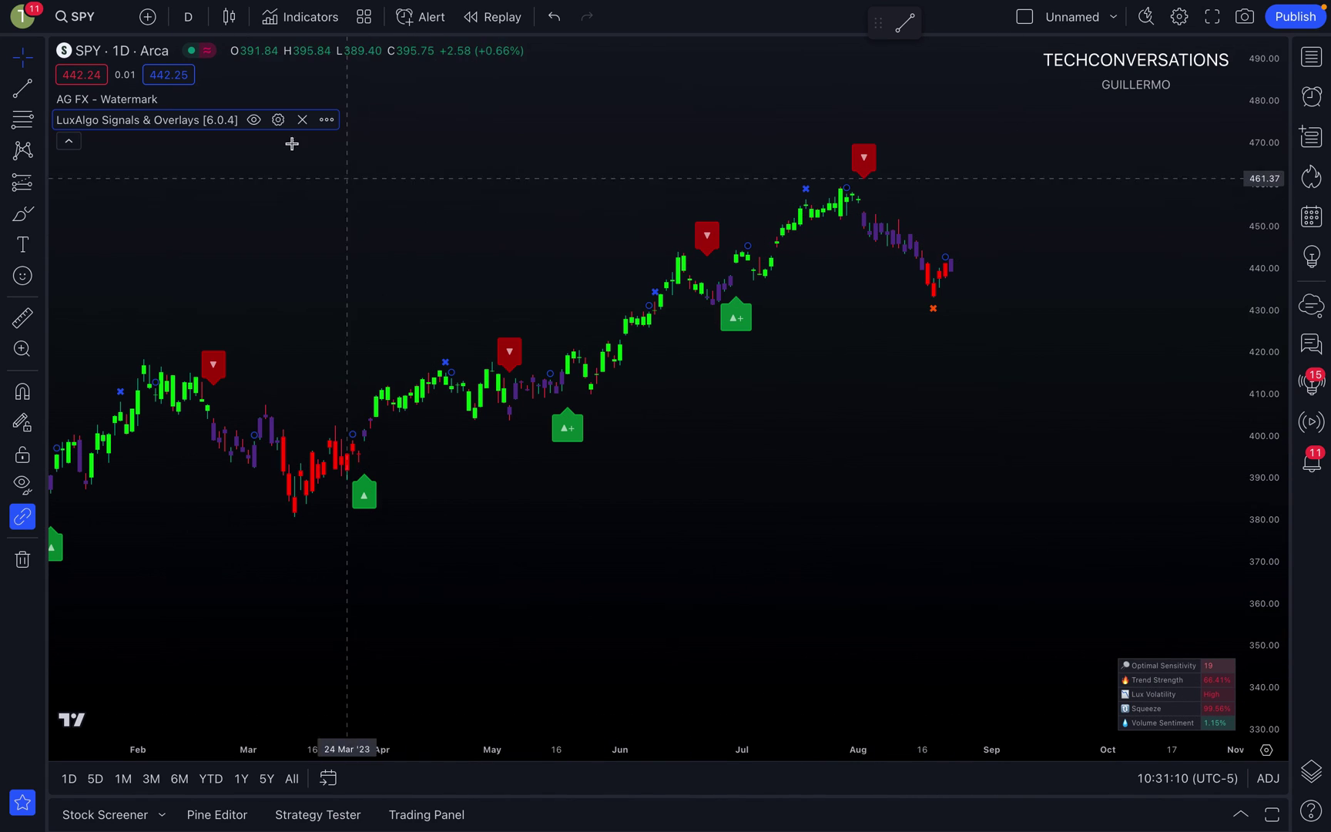
Apply the Swing Trader preset to the LuxAlgo Signals & Overlays indicator.
click(279, 121)
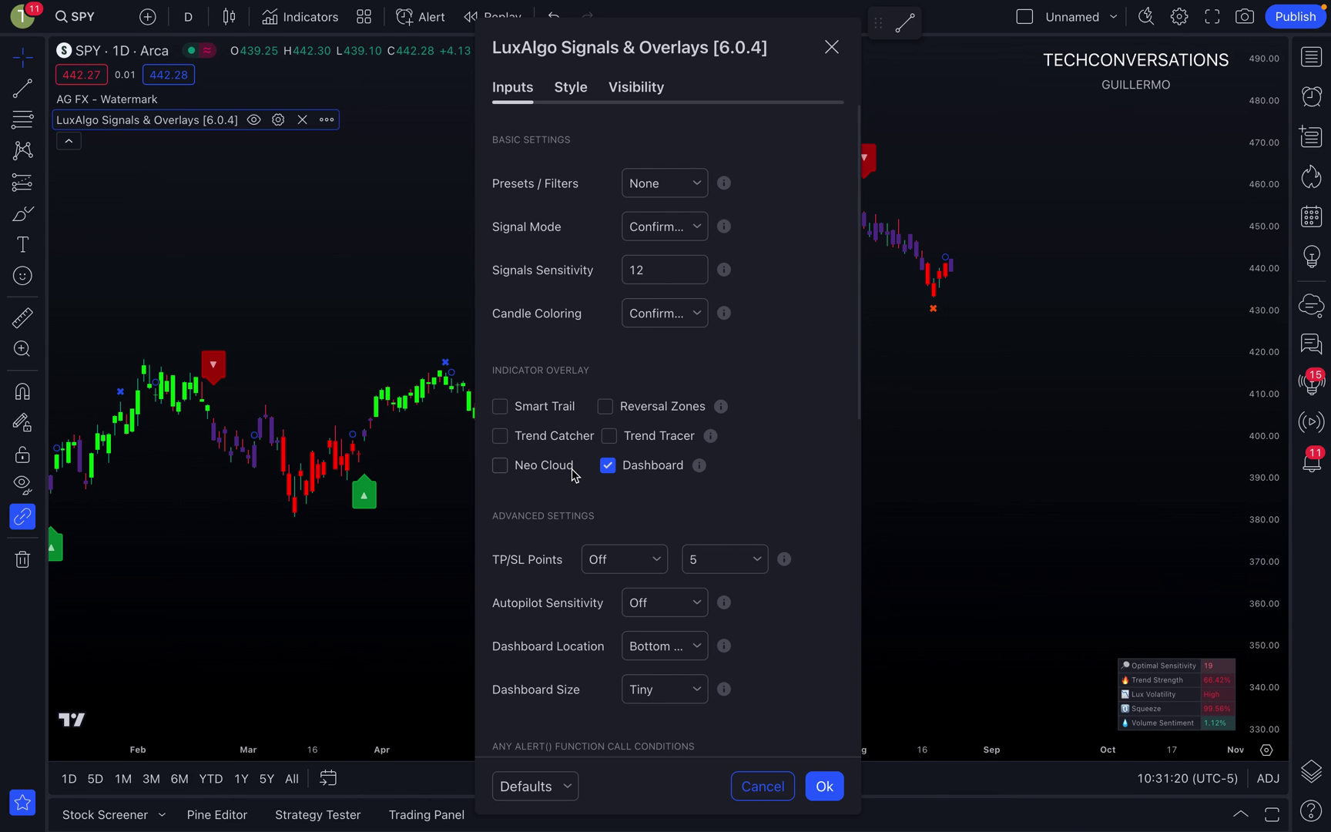
click(669, 191)
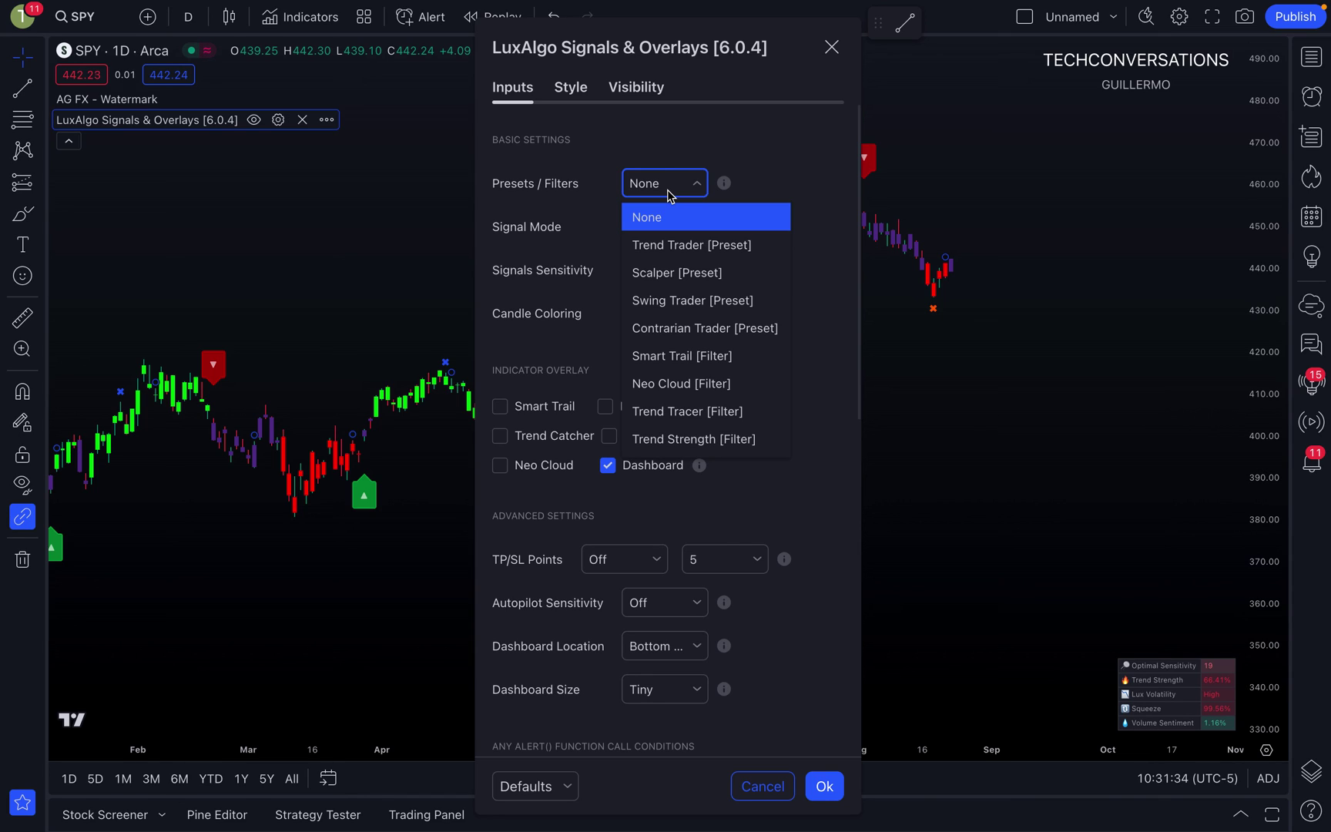
click(692, 301)
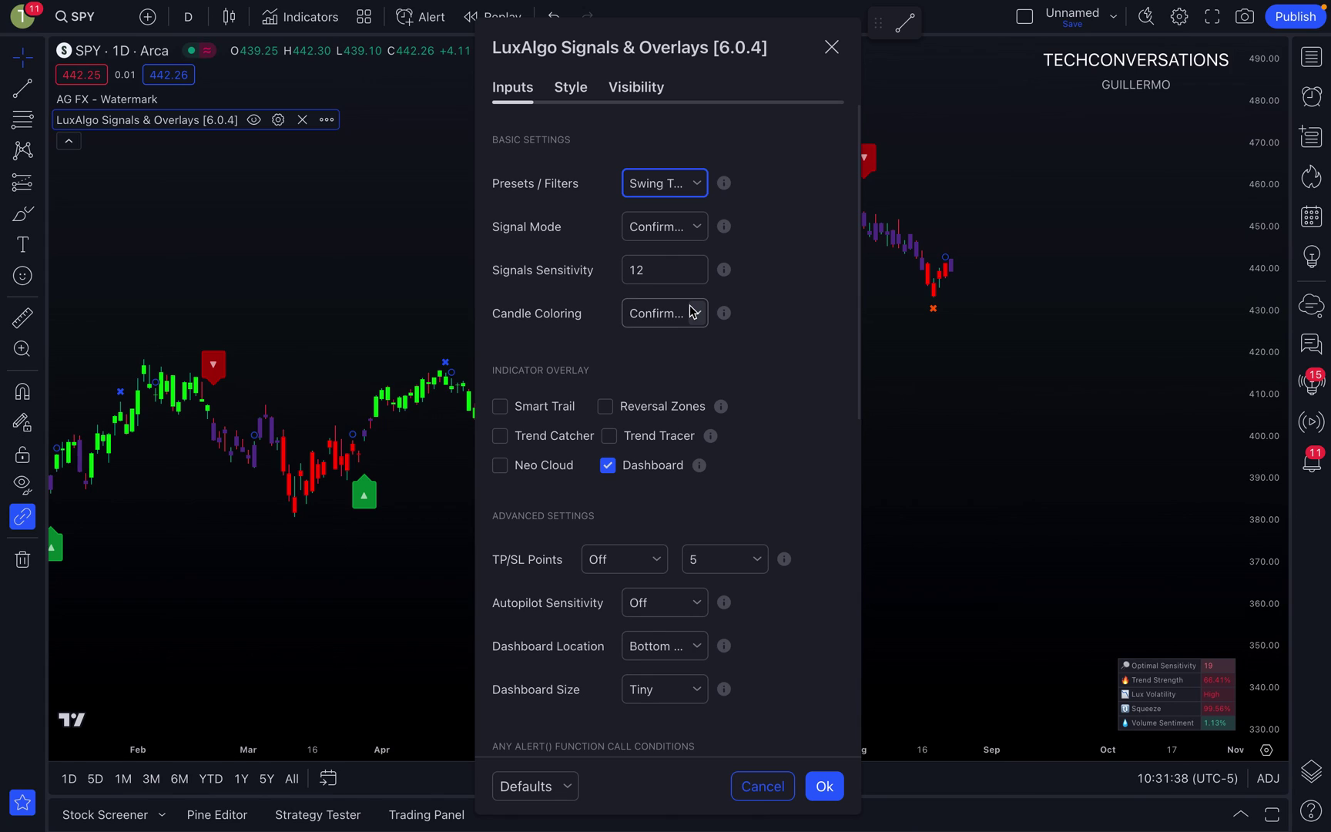
click(823, 787)
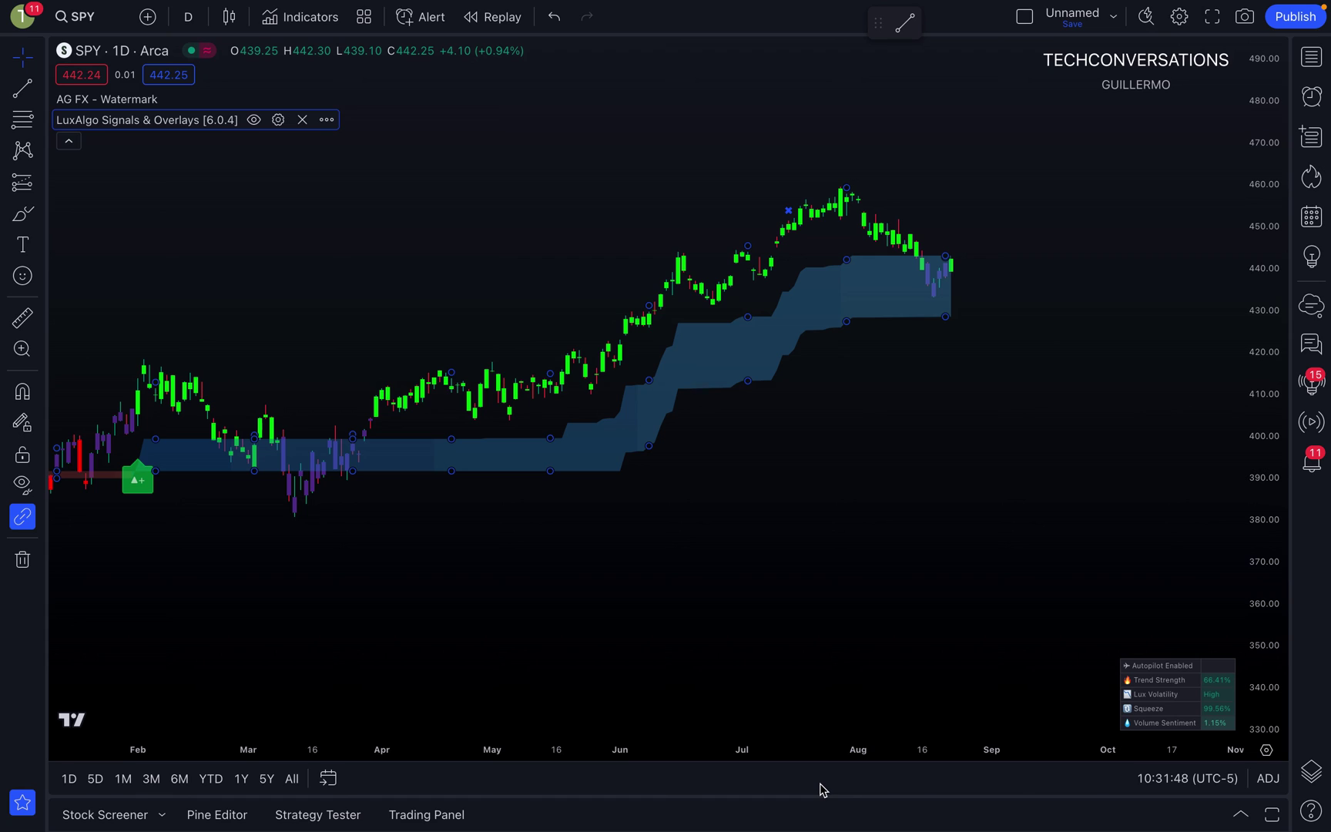
Switch the LuxAlgo Signals & Overlays indicator to the Scalper preset and apply it to the chart.
click(278, 121)
click(696, 185)
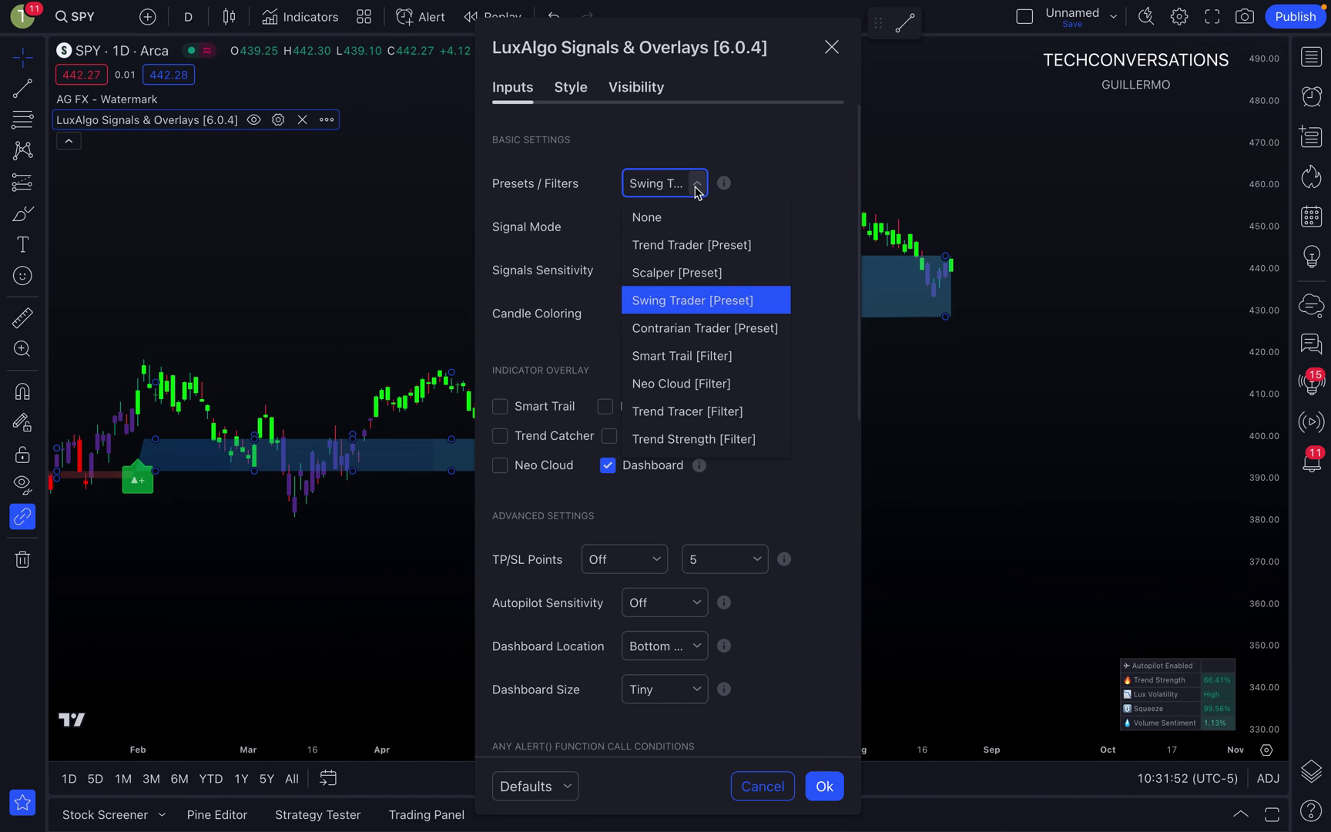
click(698, 272)
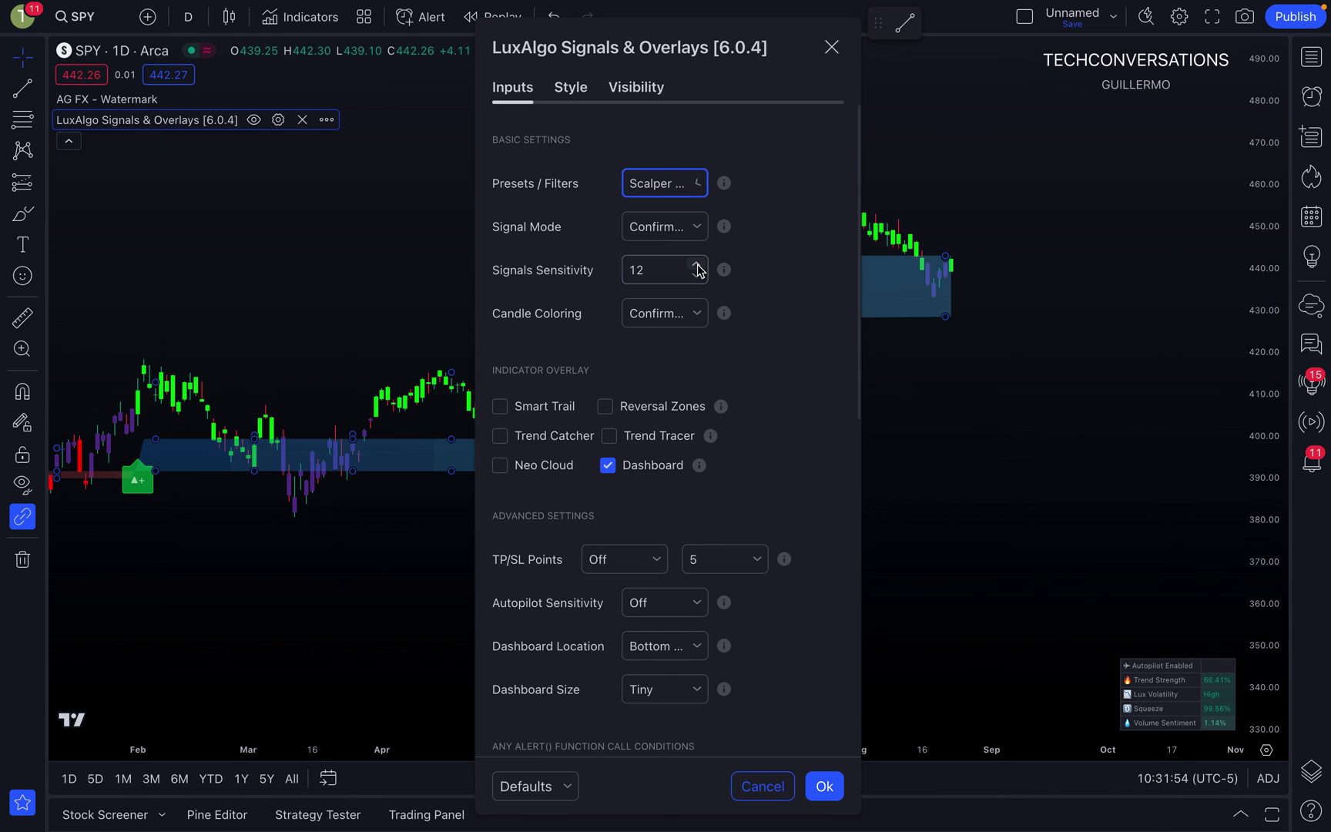
click(824, 786)
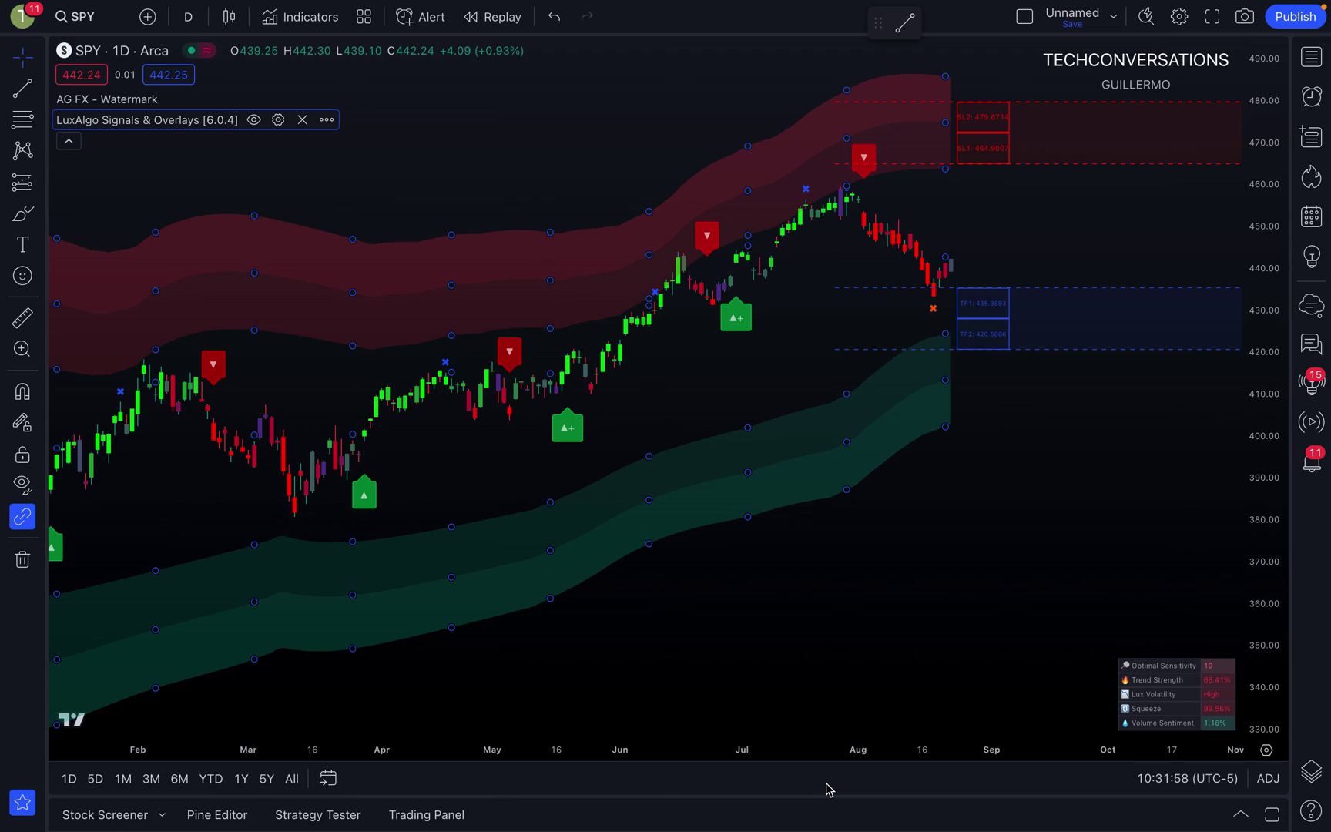